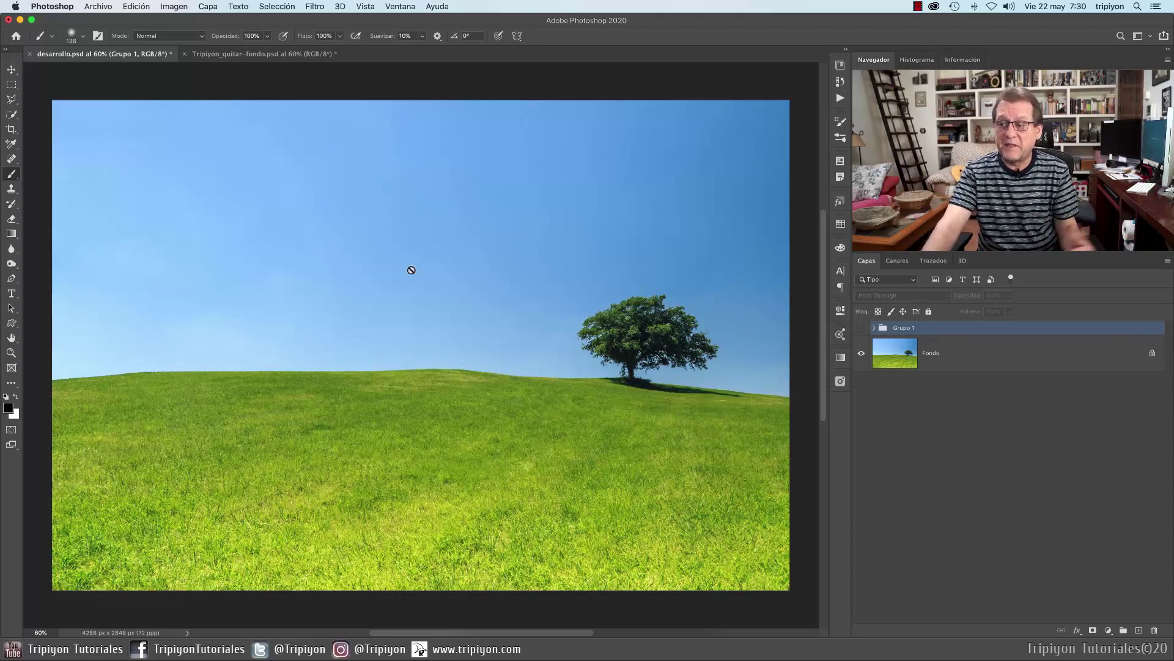
- Make Grupo 1 visible so the cloudy sky appears behind the tree, then zoom to inspect
scroll(720, 353, "up", 3)
scroll(721, 352, "up", 3)
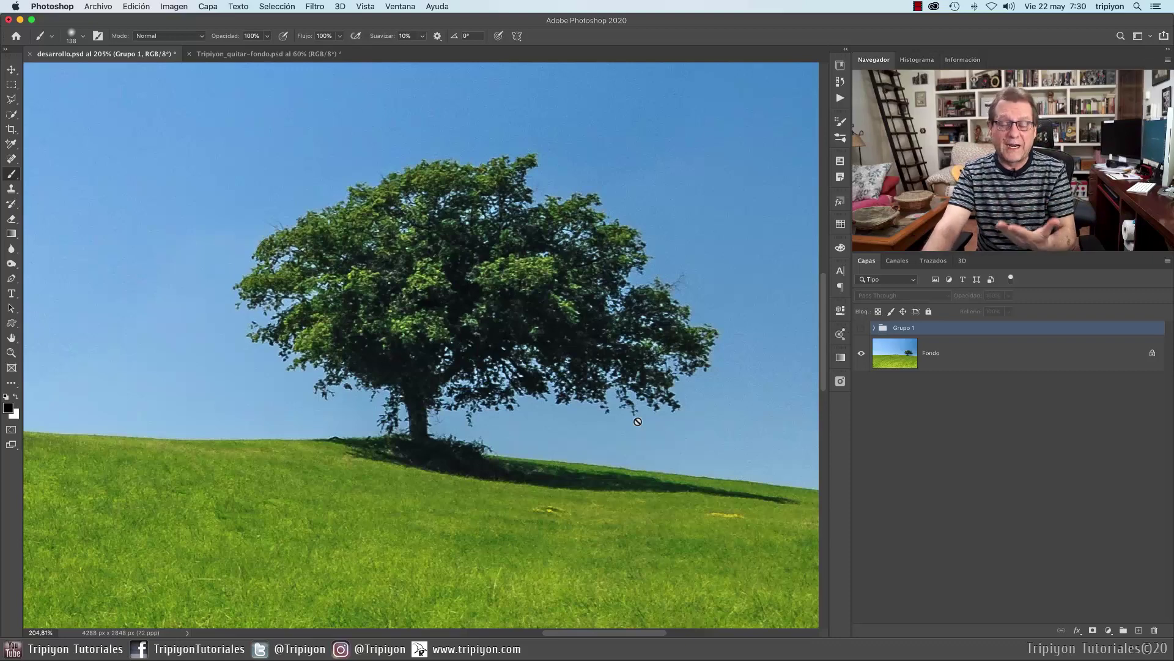
scroll(638, 422, "down", 10)
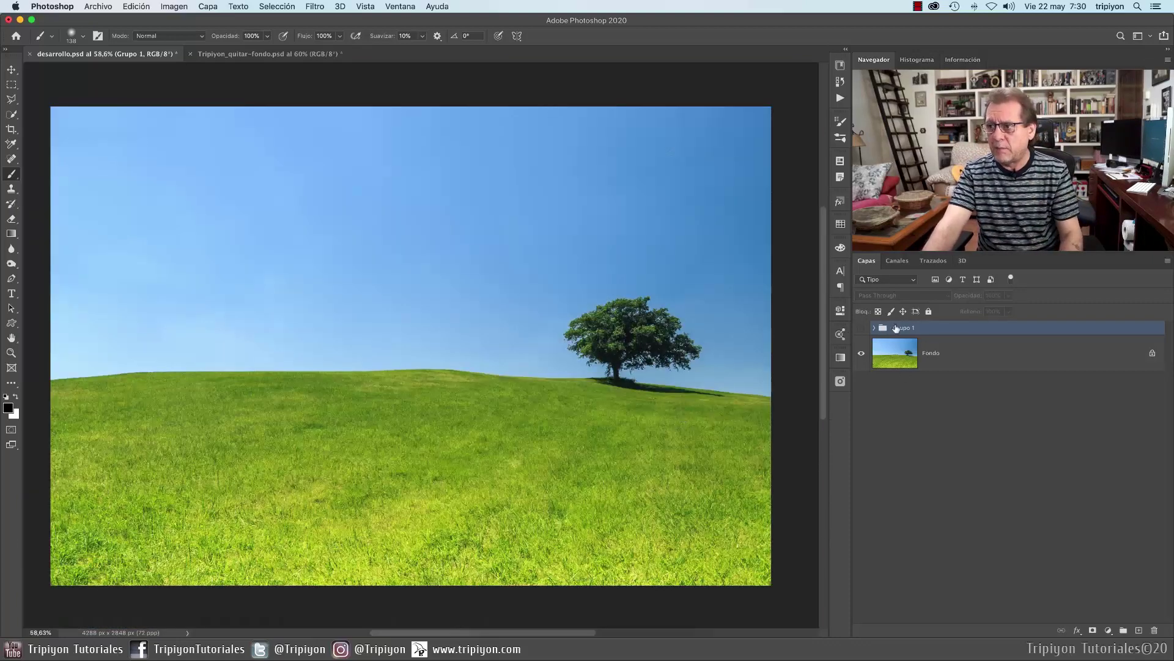
left_click(862, 328)
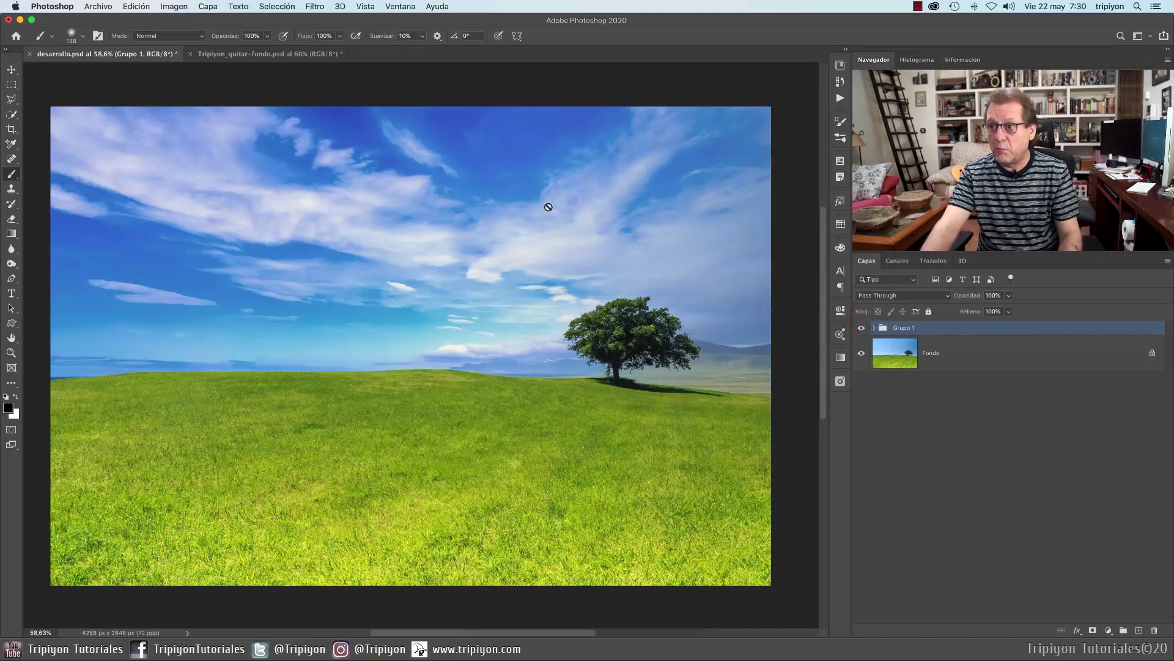
scroll(664, 354, "up", 2)
scroll(665, 349, "up", 8)
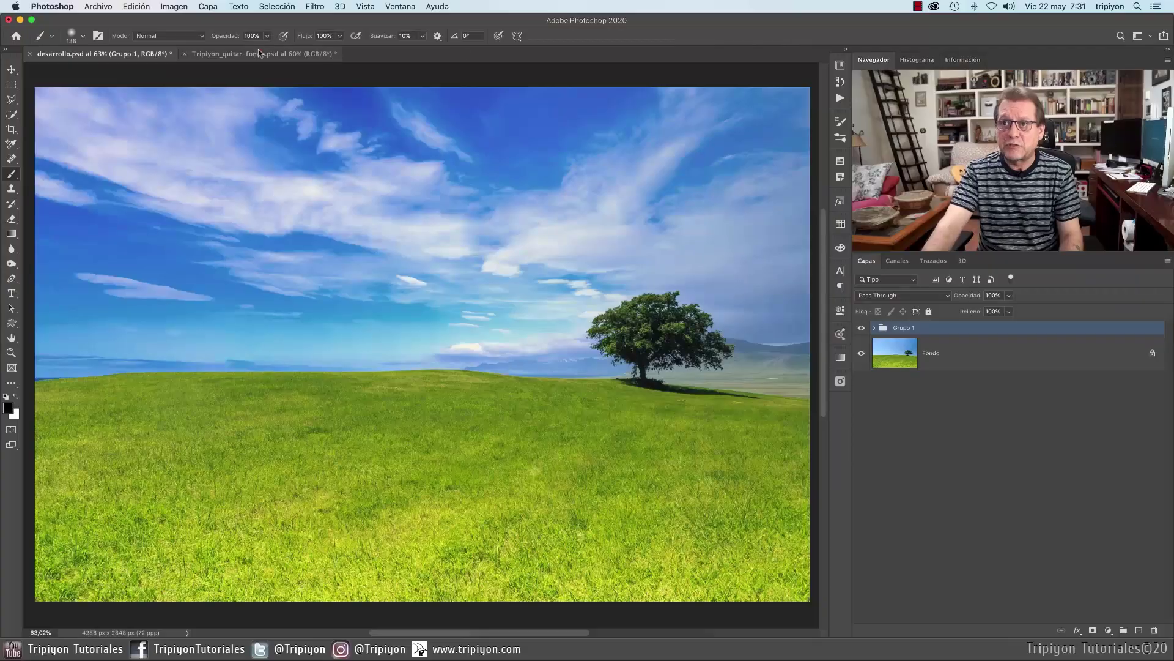
- Place the library's Fondo cloudy landscape into Tripiyon_quitar-fondo.psd, aligned to the image edges
left_click(259, 54)
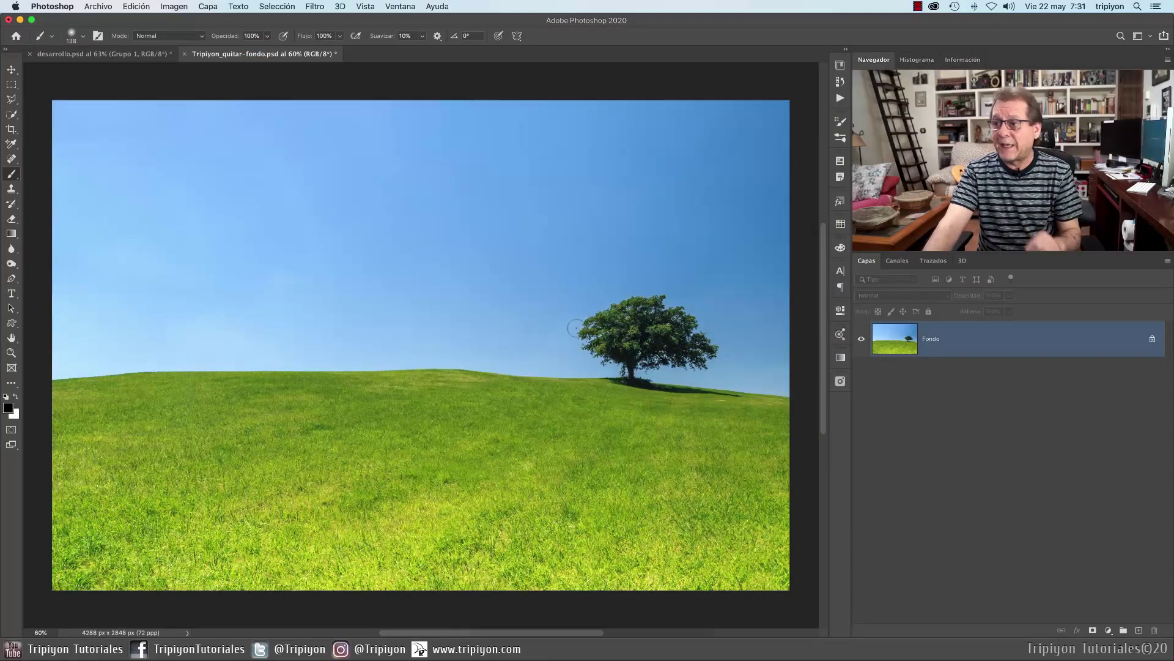
left_click(840, 65)
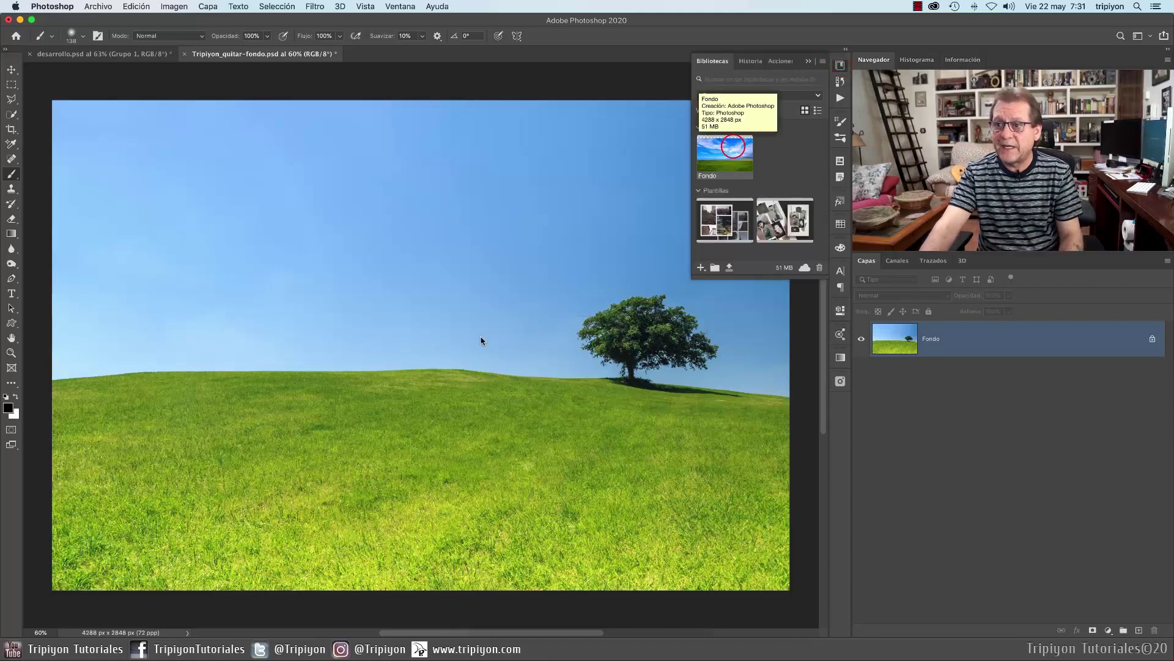
left_click_drag(597, 304, 481, 337)
left_click(840, 65)
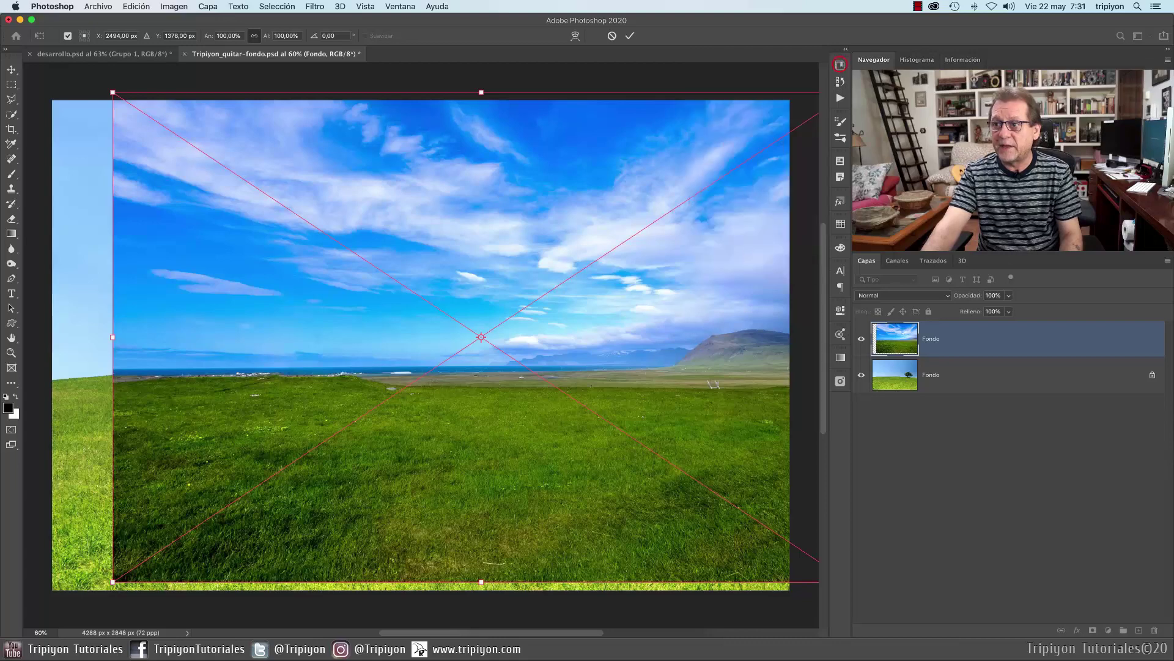
left_click_drag(552, 210, 493, 217)
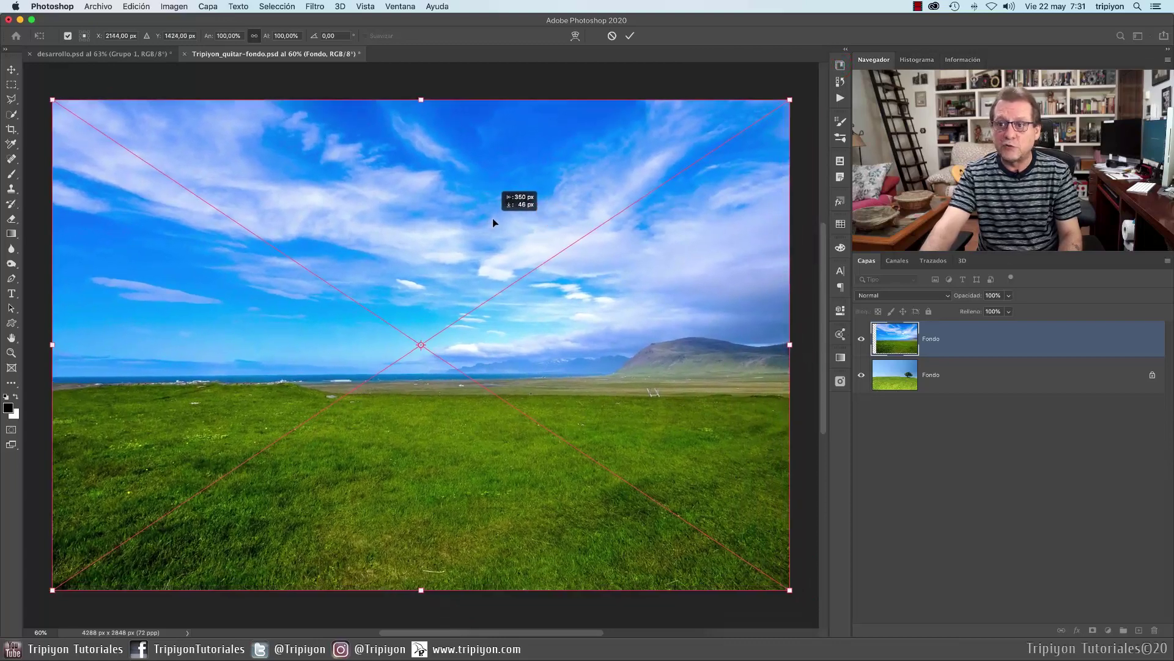
- Commit the placed sky, then duplicate the tree Fondo layer above it as árbol
key("Return")
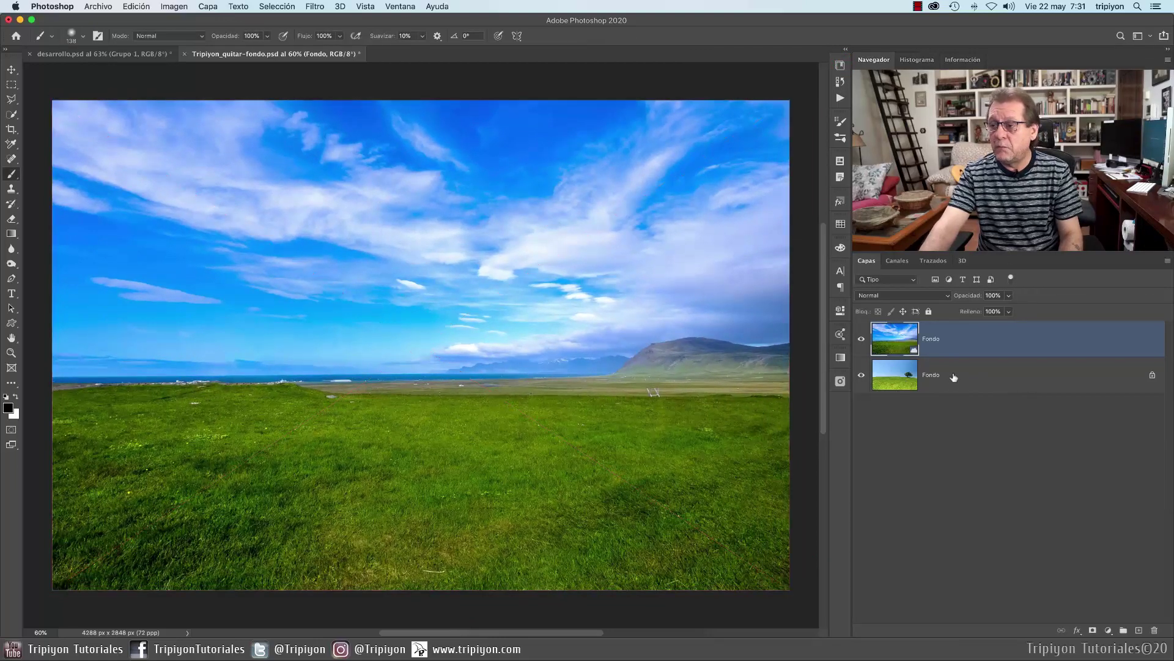
left_click_drag(953, 377, 1139, 630)
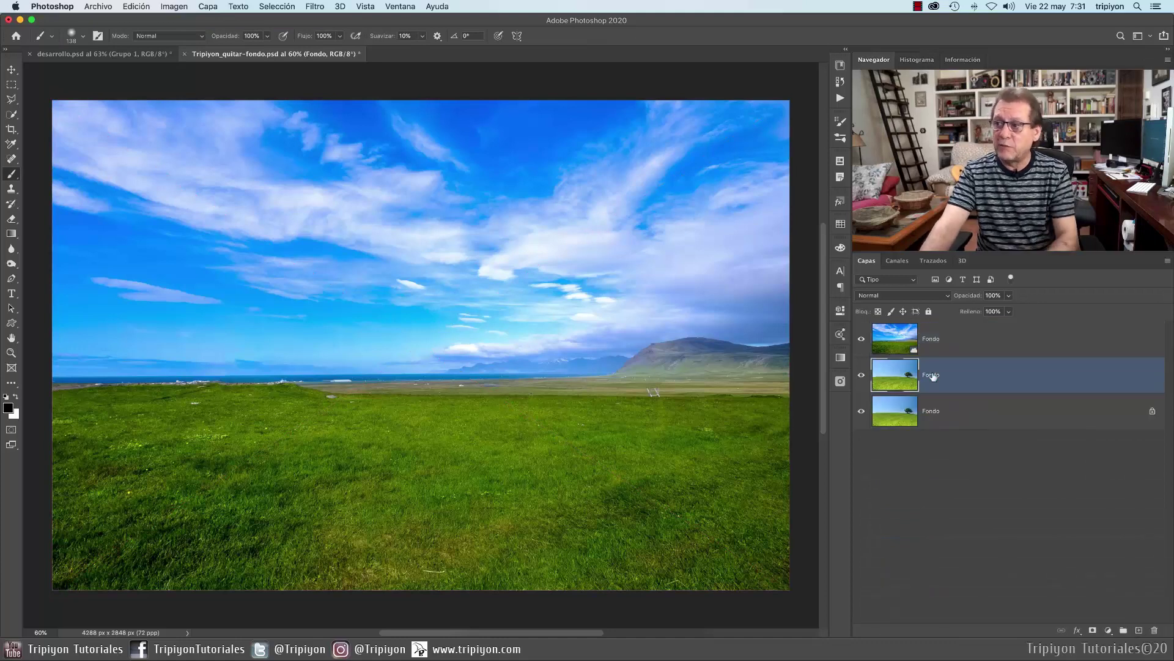
mouse_move(938, 382)
left_mouse_down()
mouse_move(970, 342)
mouse_move(963, 331)
left_mouse_up()
type("árbol")
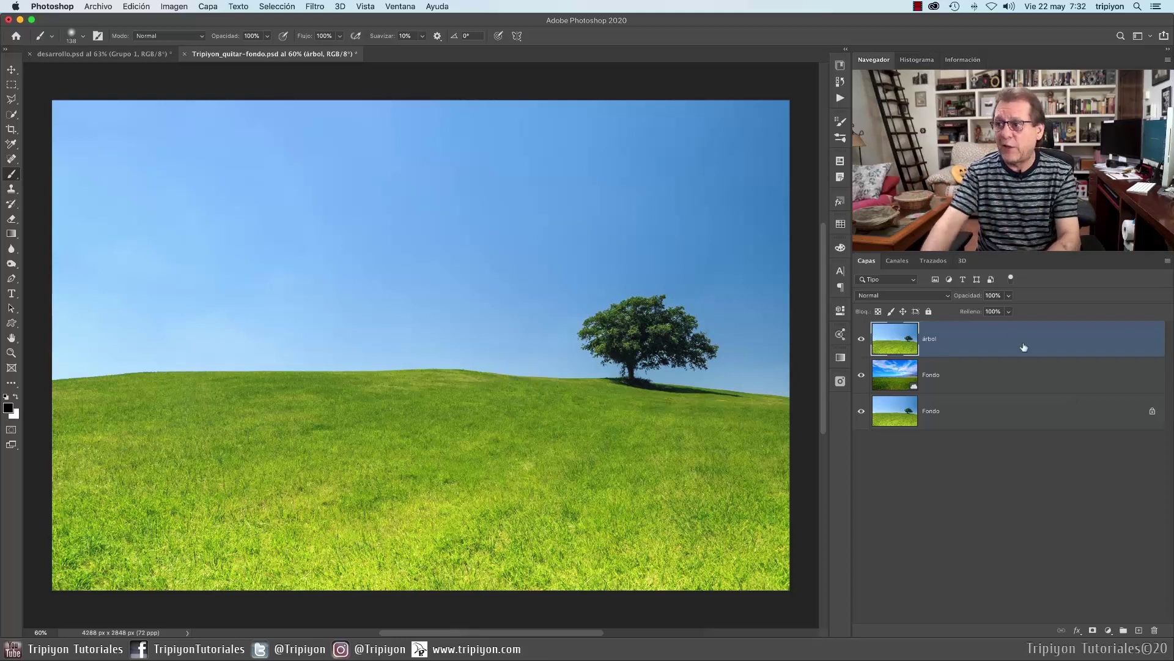
- Open Layer Style for the árbol layer and move the dialog off the image
double_click(1115, 344)
mouse_move(803, 340)
left_mouse_down()
mouse_move(388, 270)
mouse_move(398, 340)
left_mouse_up()
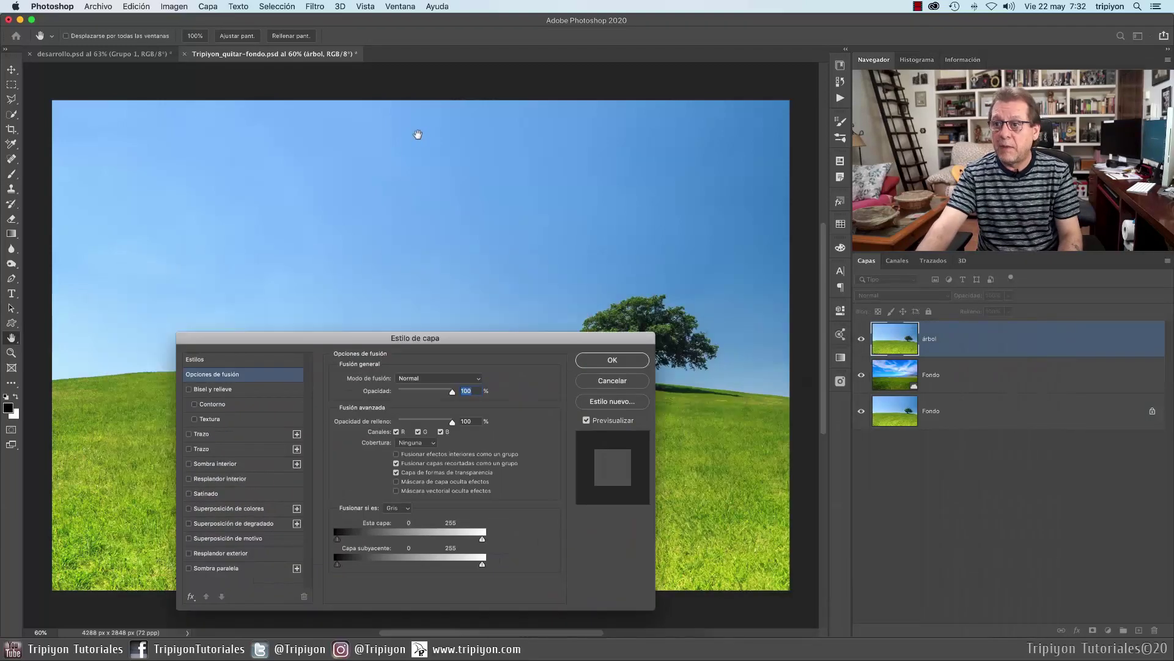
scroll(417, 151, "down", 1)
scroll(534, 200, "down", 2)
scroll(569, 239, "down", 2)
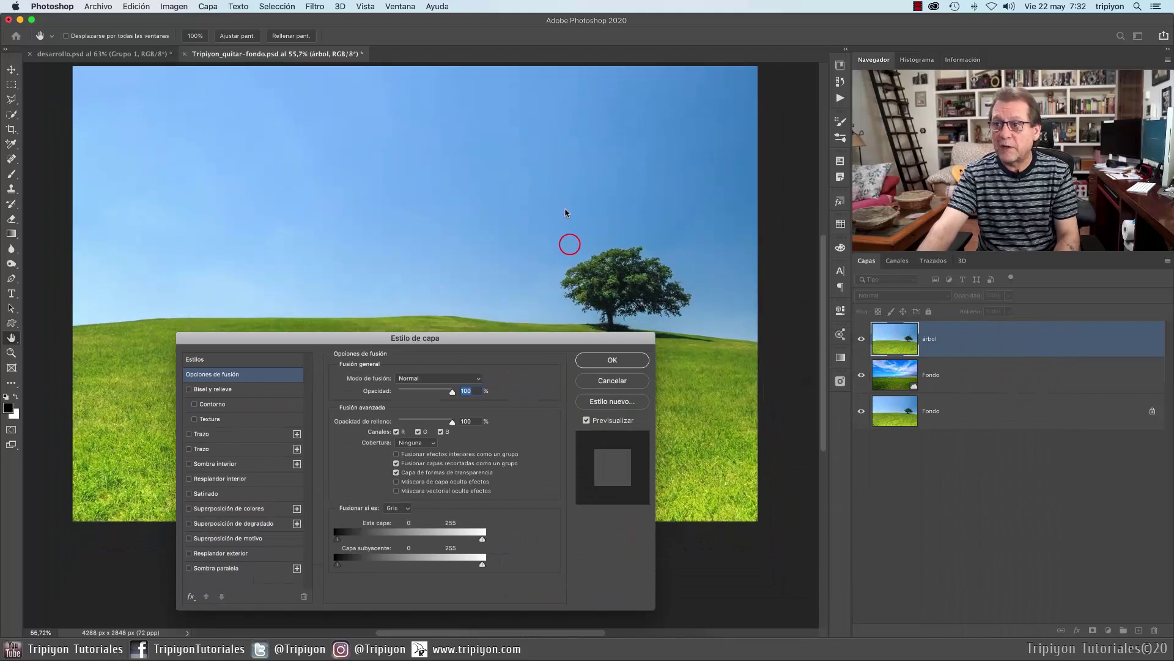
scroll(587, 228, "left", 2)
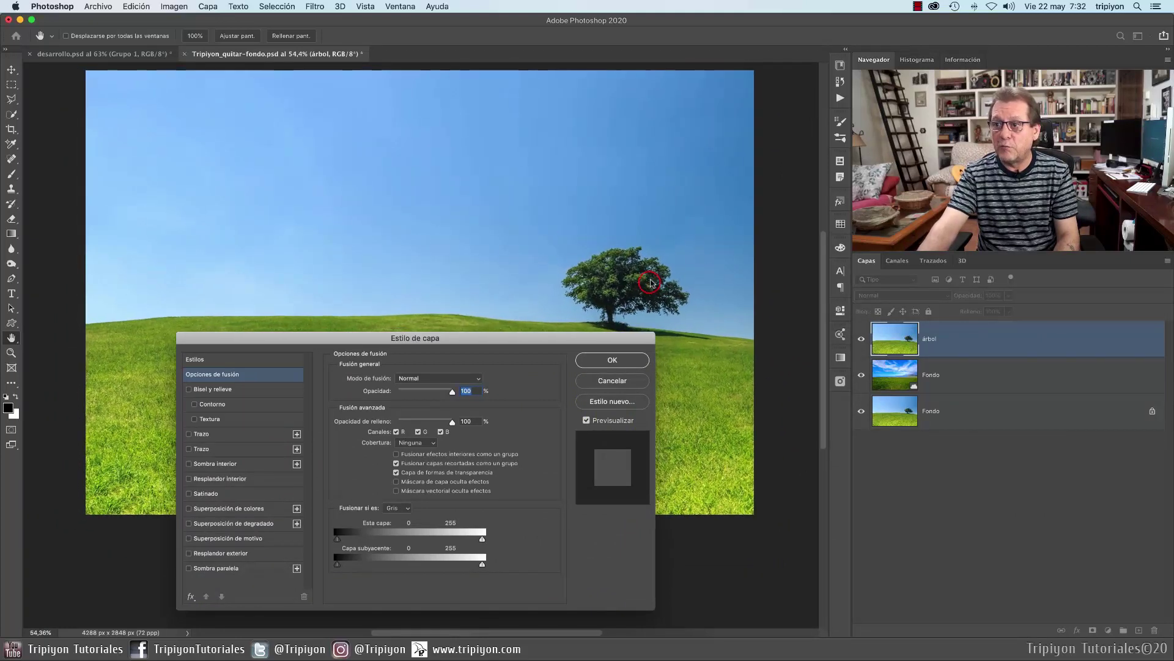
left_click_drag(589, 343, 598, 349)
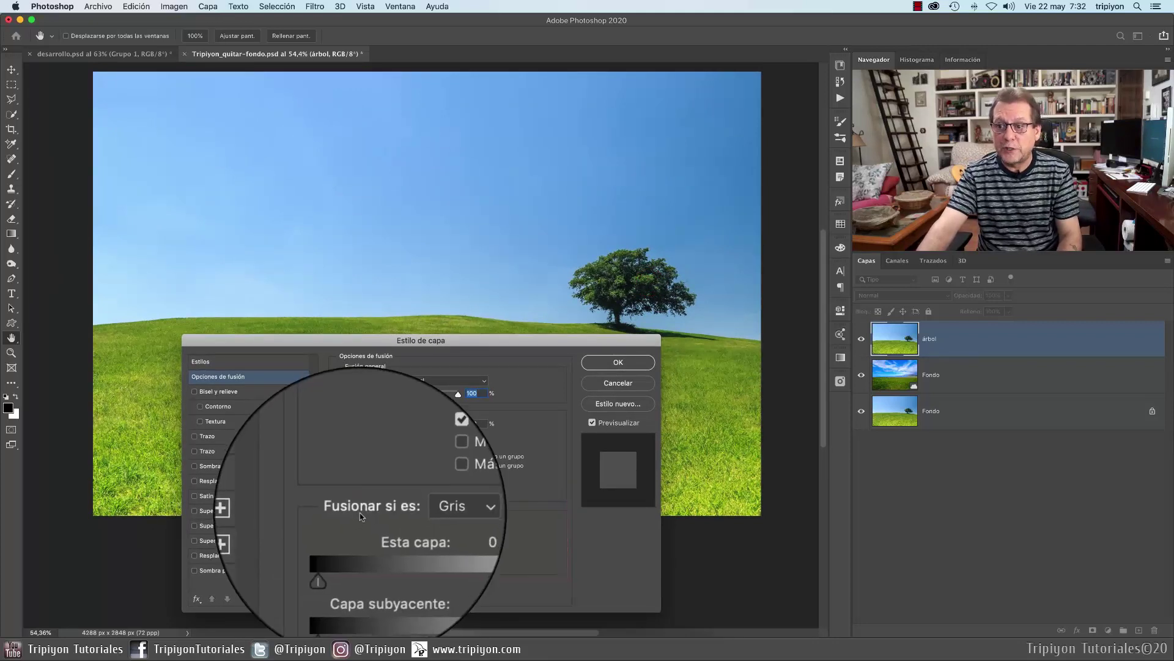
- Switch the Fusionar si es channel from Gris to Rojo, then to Verde
left_click(414, 510)
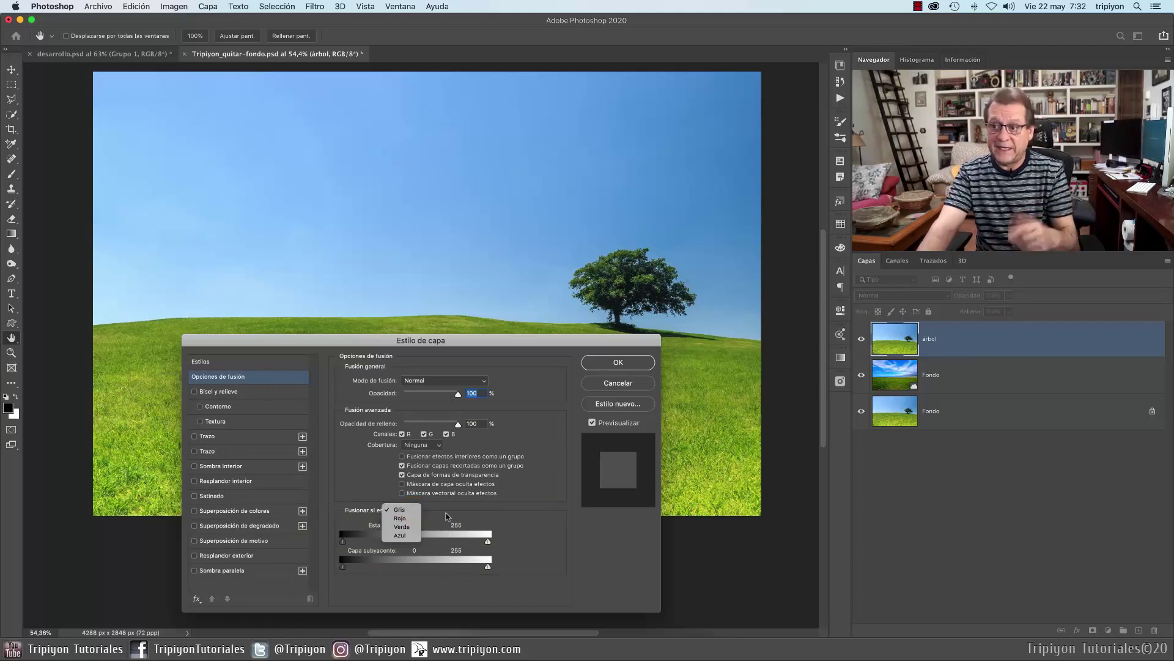
left_click(507, 510)
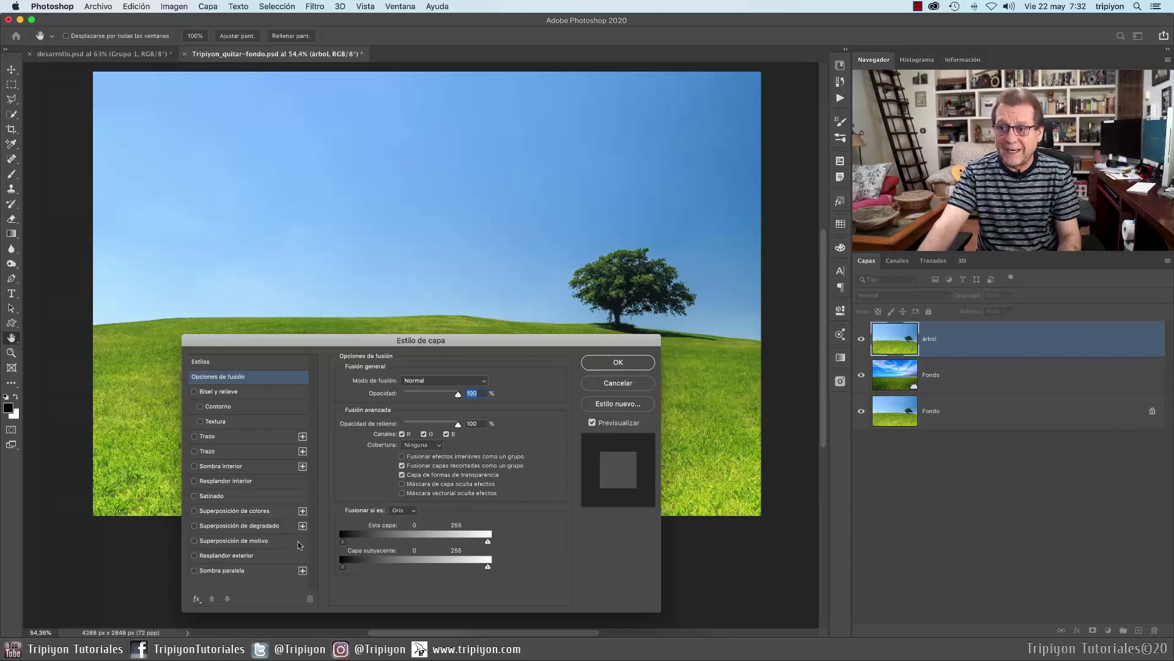
left_click(403, 510)
left_click(441, 515)
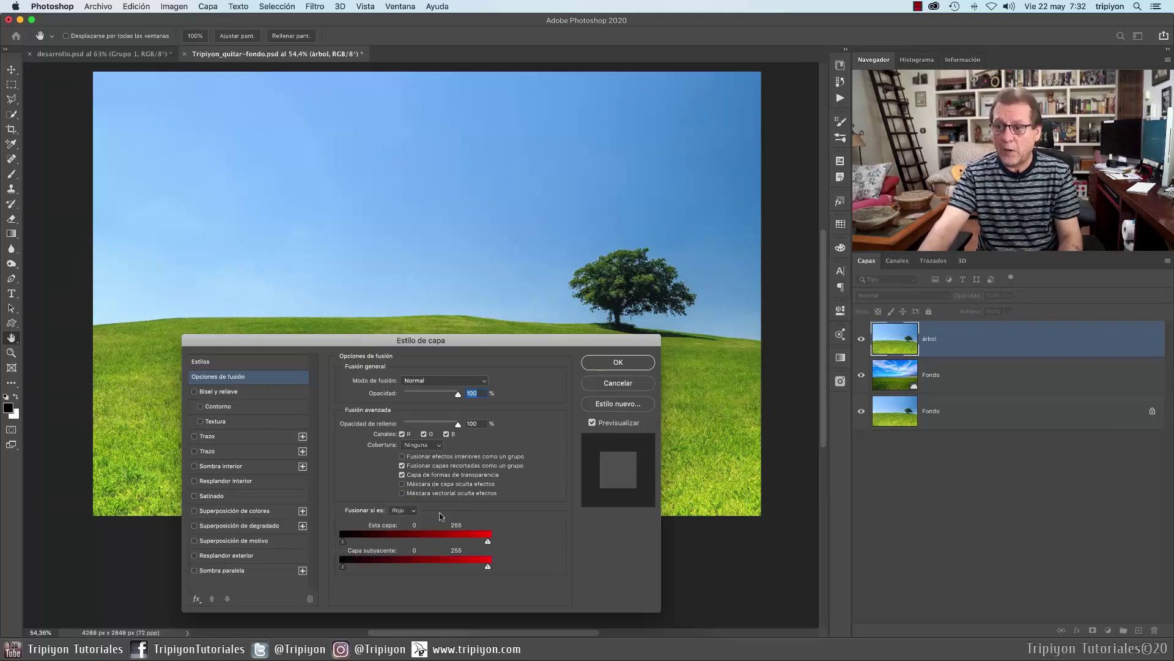
left_click(410, 512)
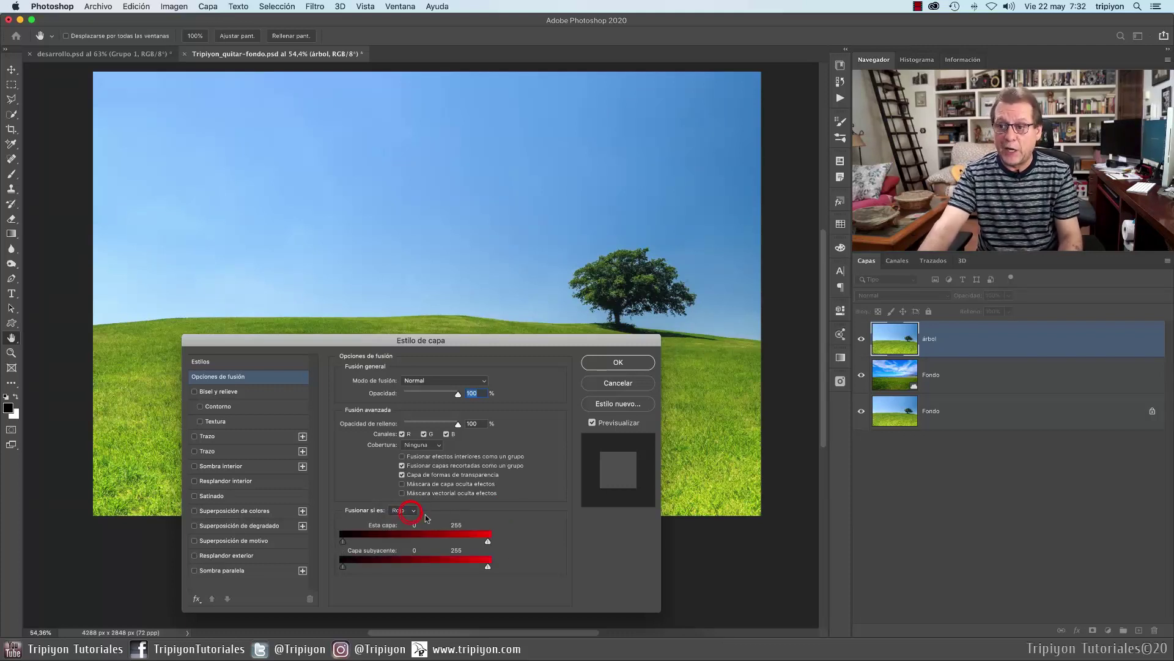
left_click(410, 511)
left_click(411, 512)
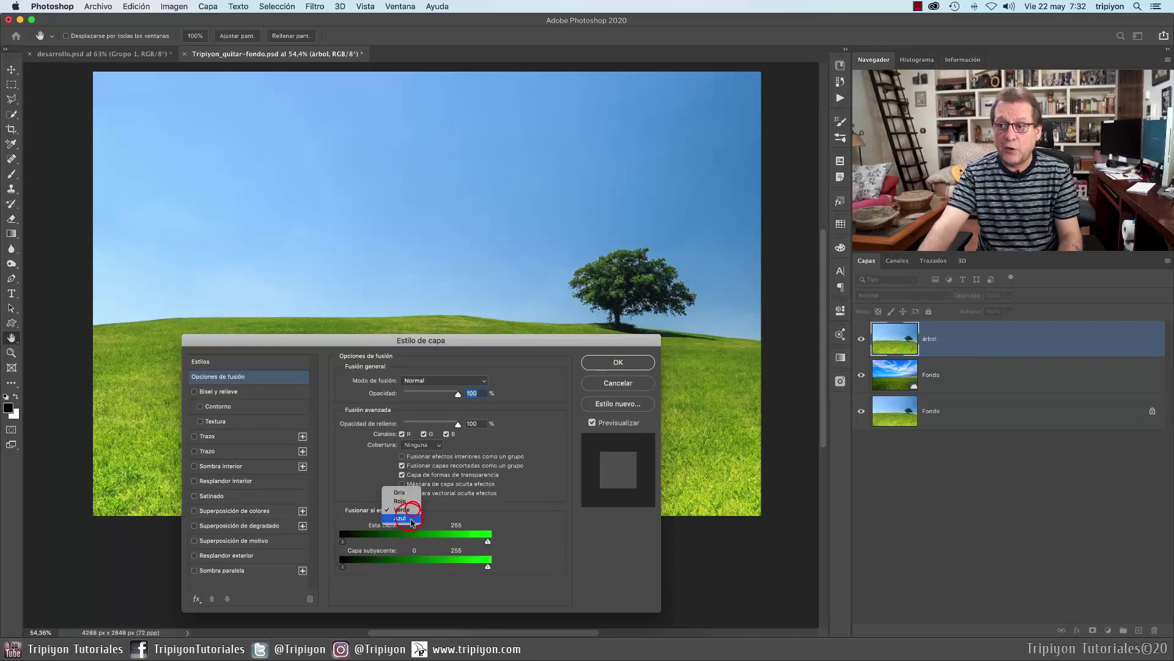
left_click(411, 518)
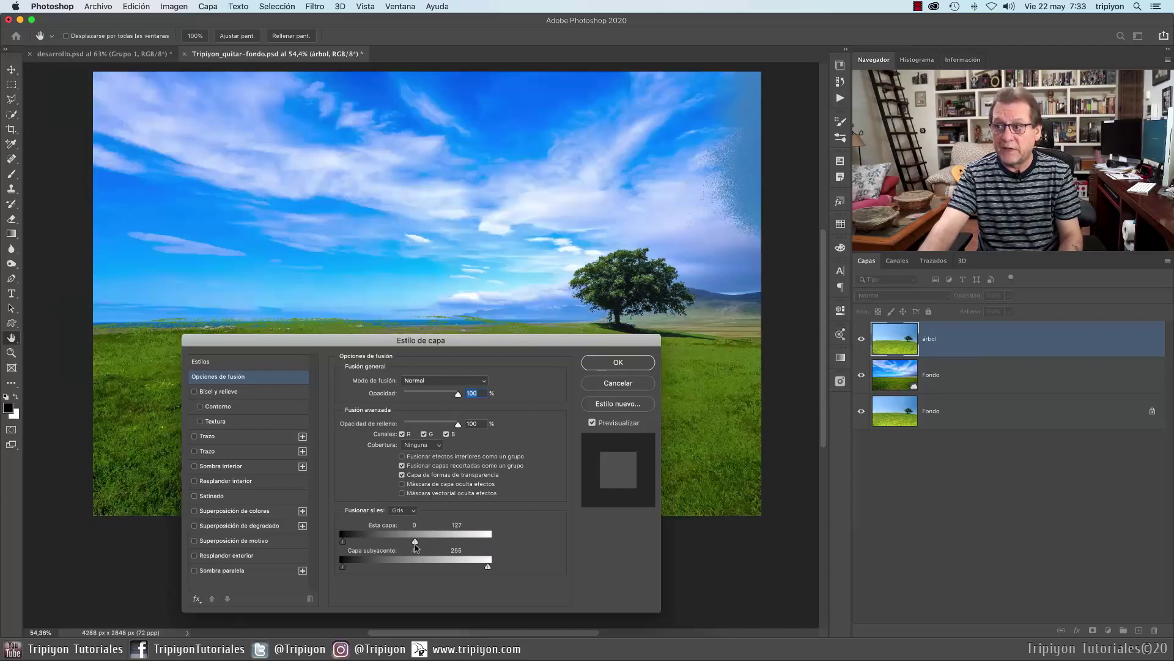
left_click_drag(414, 545, 418, 541)
left_click_drag(532, 340, 542, 344)
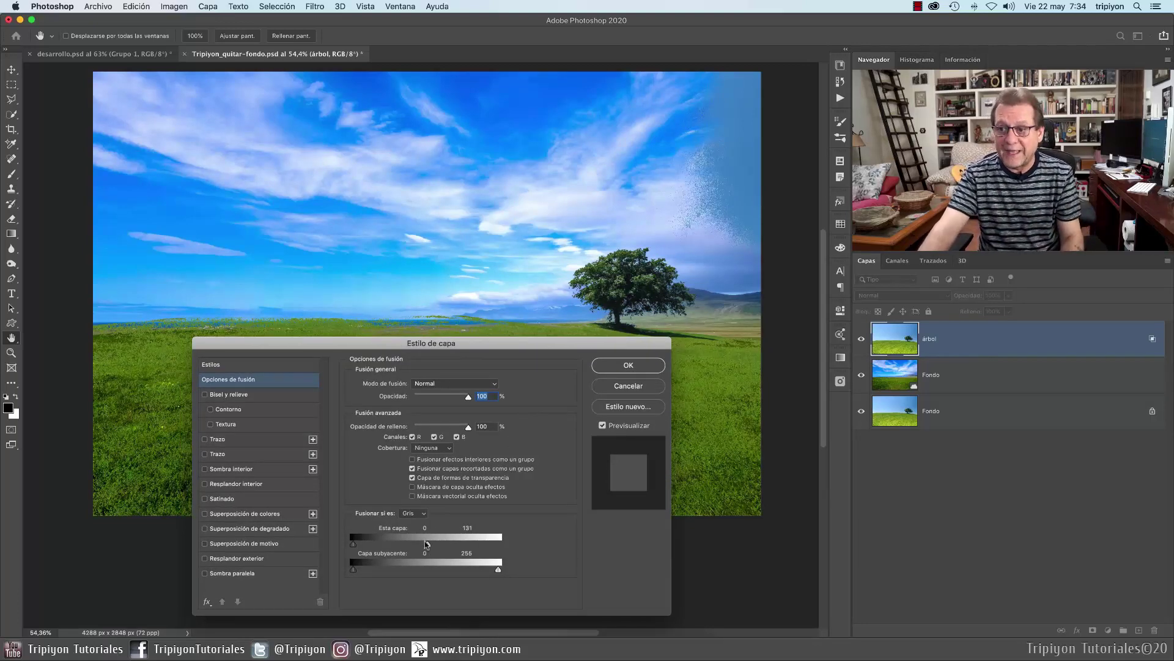
left_click_drag(428, 544, 498, 544)
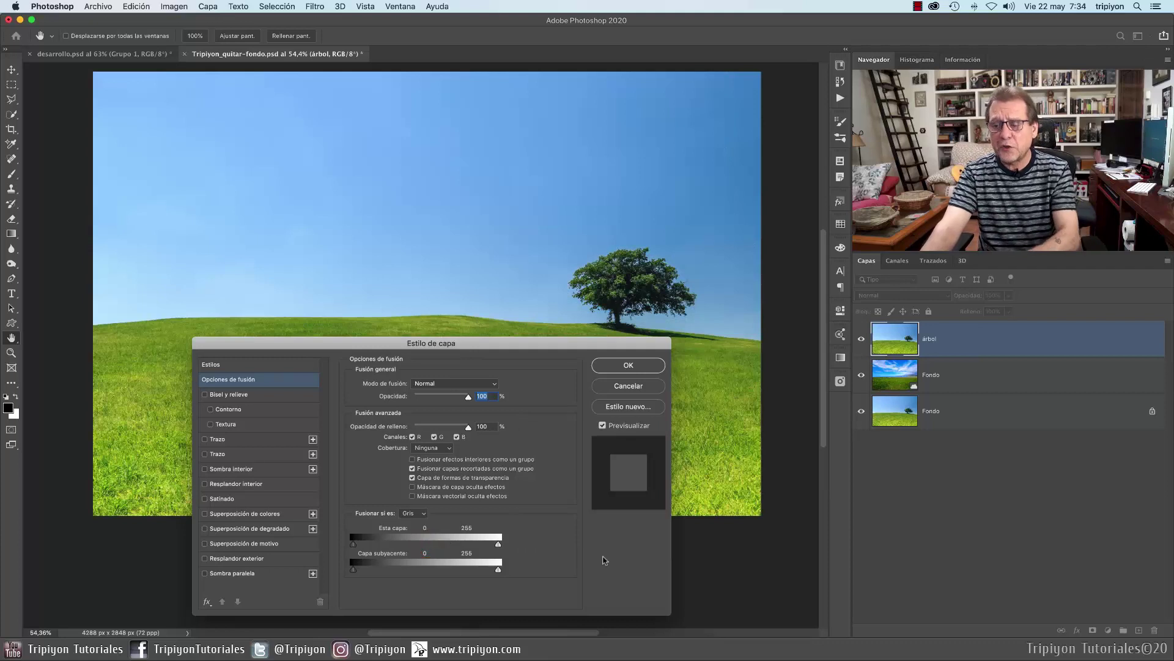
- Set Blend If to Azul and raise the Capa subyacente black point to 15
left_click(422, 515)
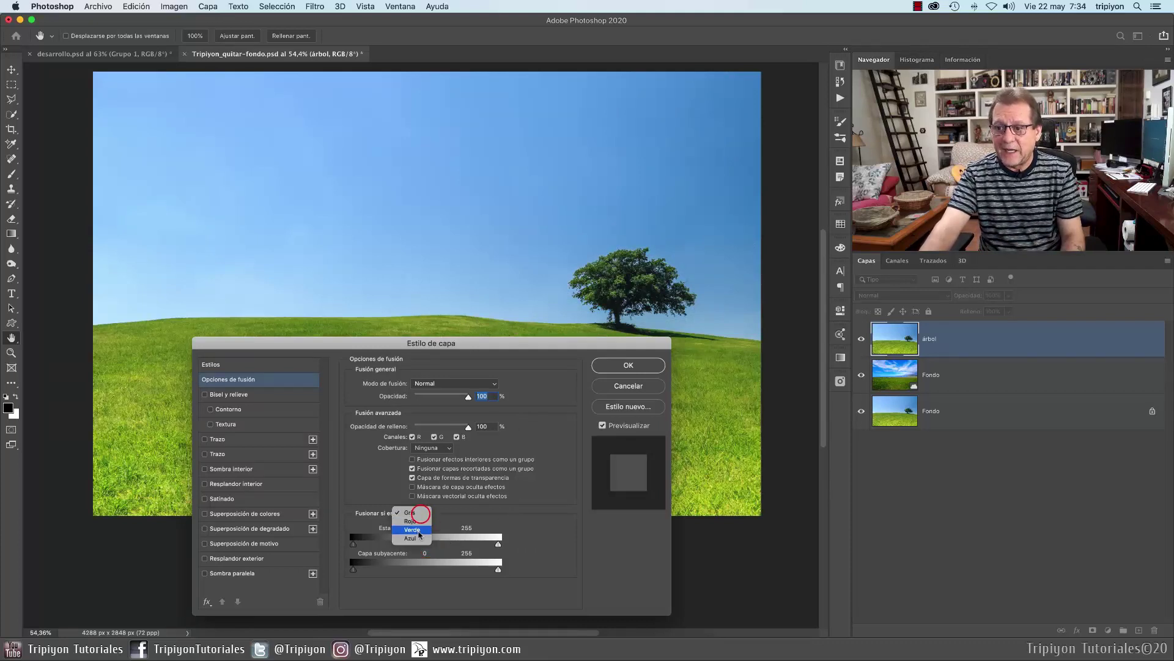
left_click(420, 537)
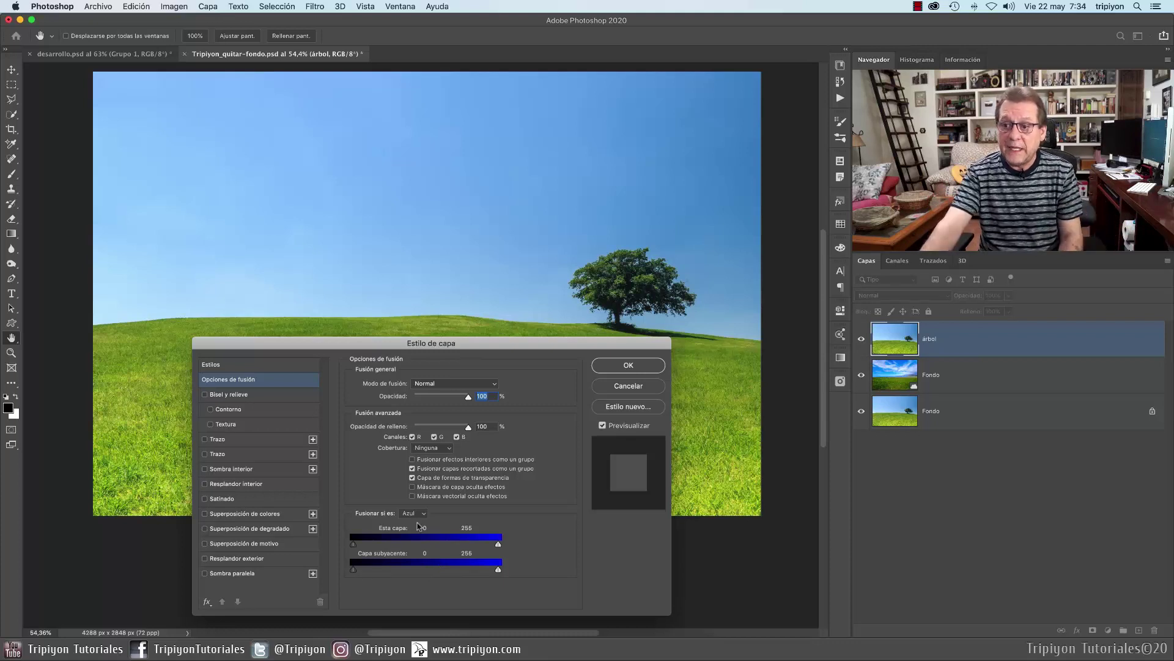
mouse_move(352, 573)
left_mouse_down()
mouse_move(396, 577)
mouse_move(362, 574)
left_mouse_up()
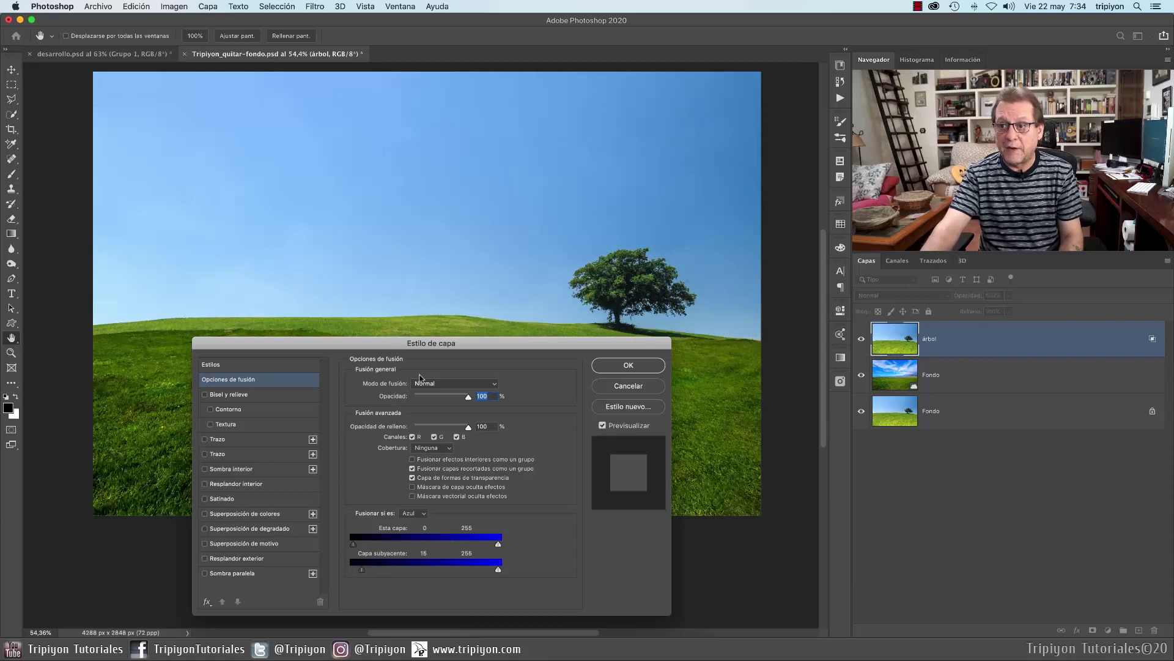
- Preview clouds via the Underlying Layer white slider on Azul, then reset it to 0–255
left_click_drag(419, 343, 603, 364)
left_click_drag(546, 589, 583, 591)
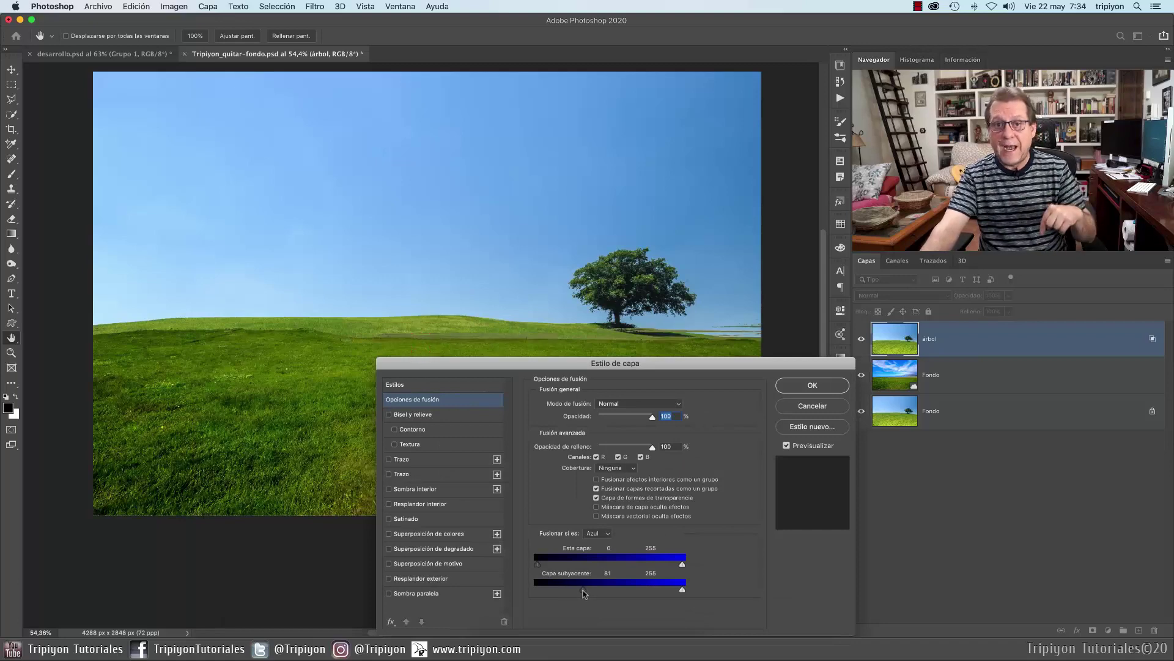
left_click_drag(739, 364, 590, 210)
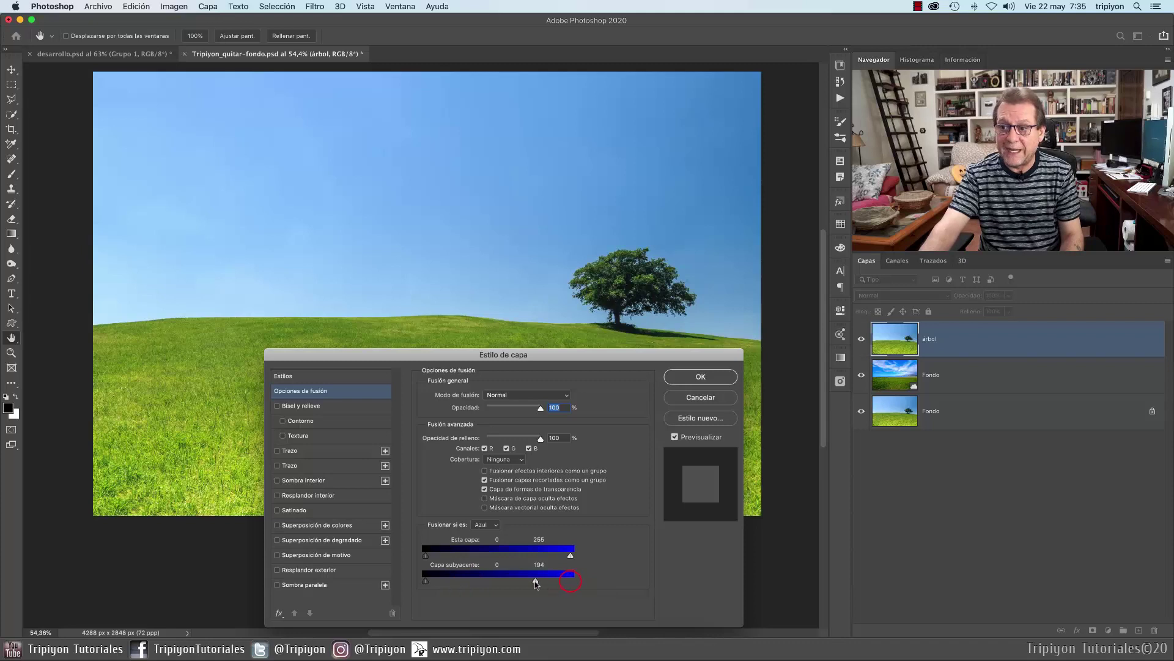
left_click_drag(536, 584, 488, 581)
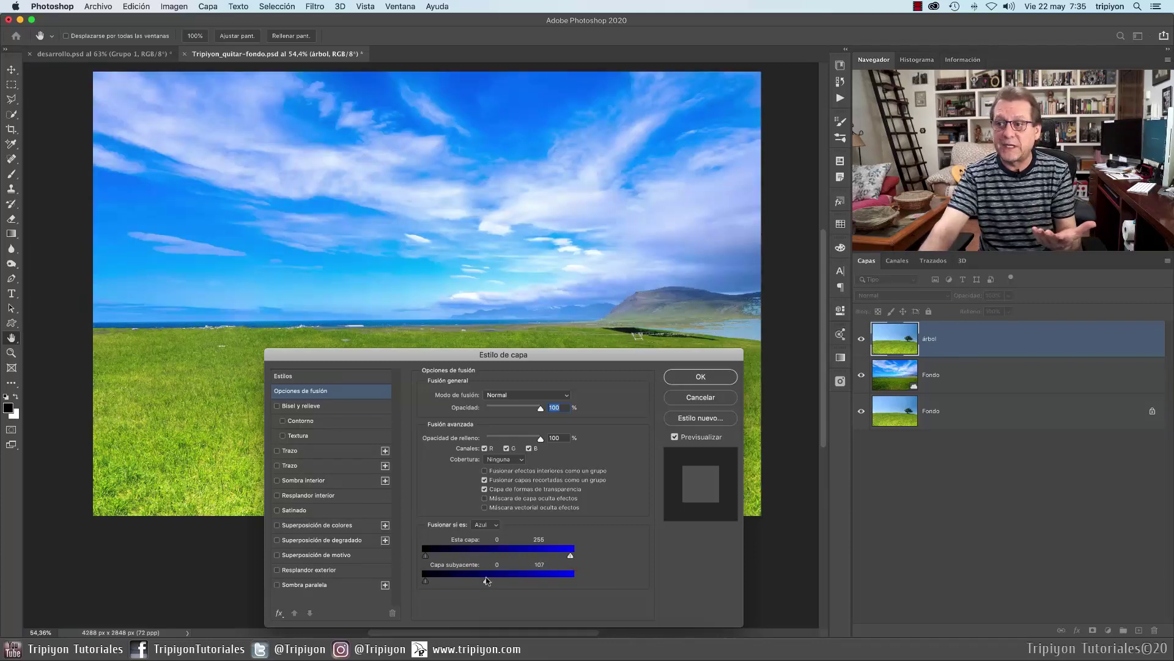
left_click_drag(487, 581, 541, 584)
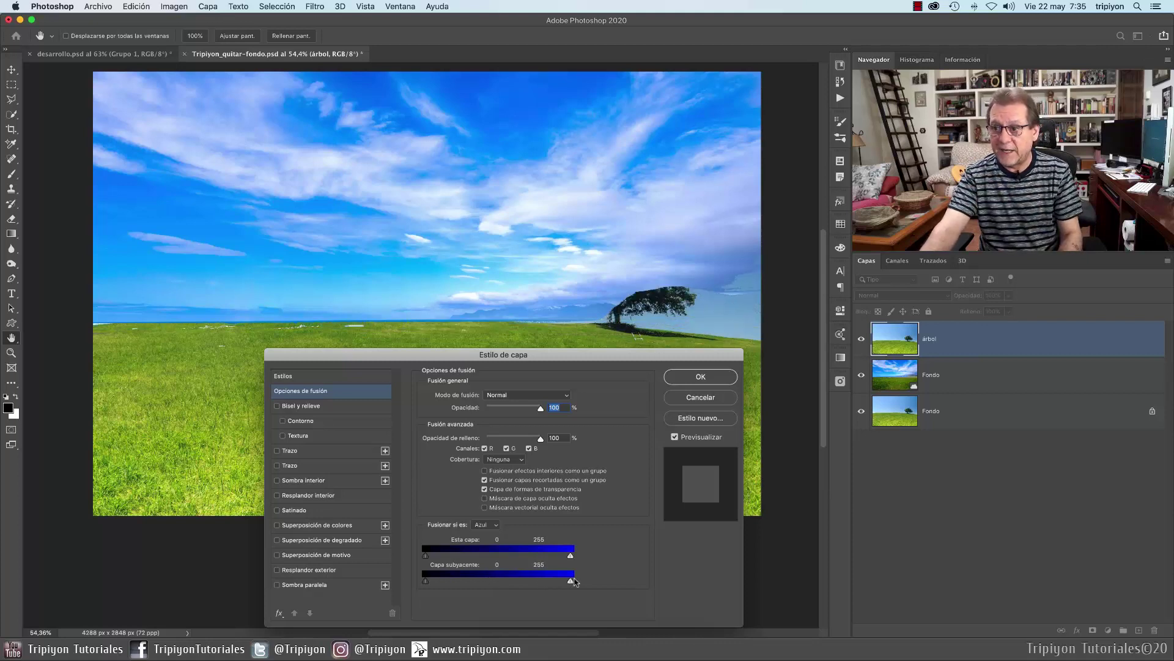
left_click_drag(564, 580, 618, 585)
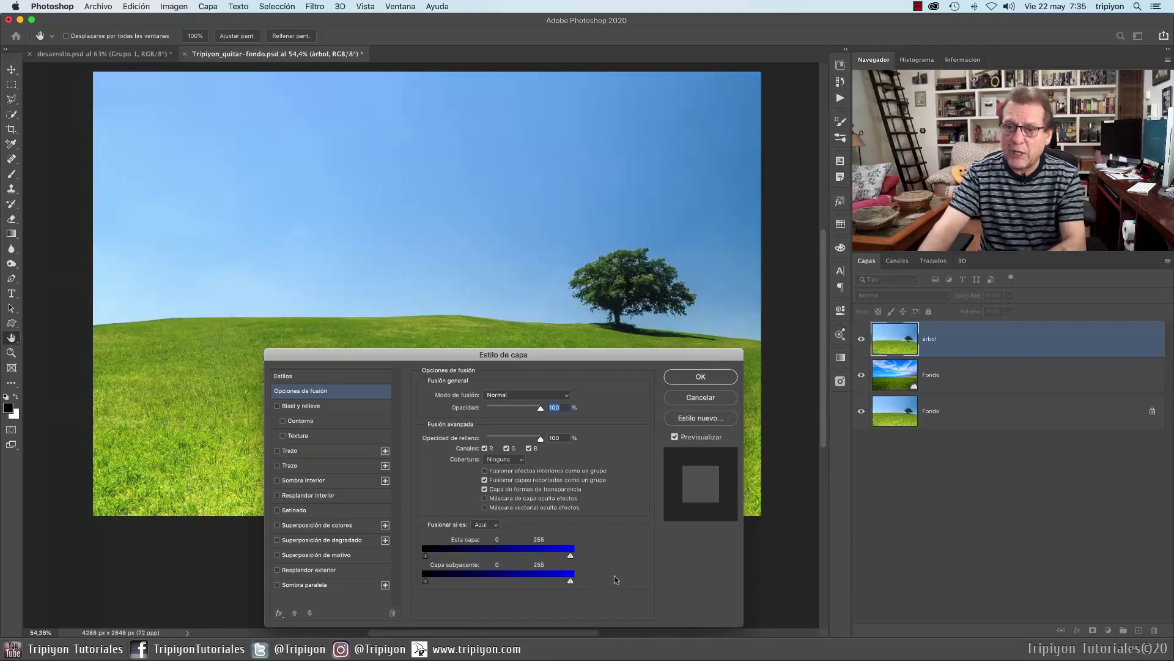
left_click_drag(563, 356, 516, 349)
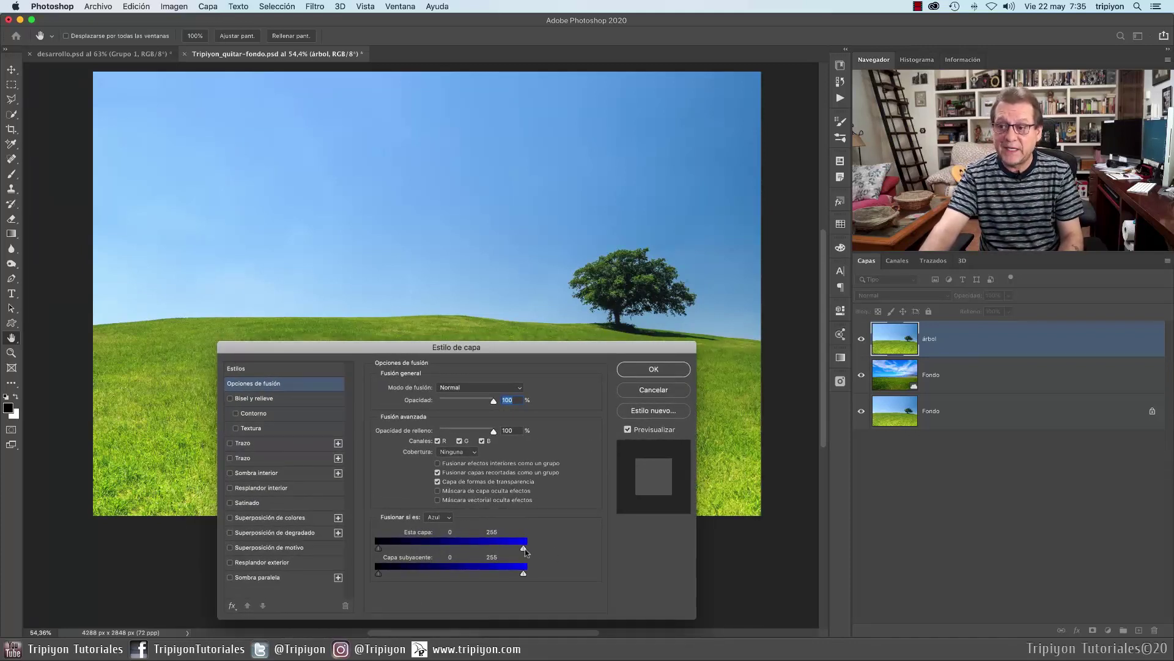
- Split the This Layer white slider to 44/253 on Azul so clouds blend into the sky
left_click_drag(523, 549, 534, 549)
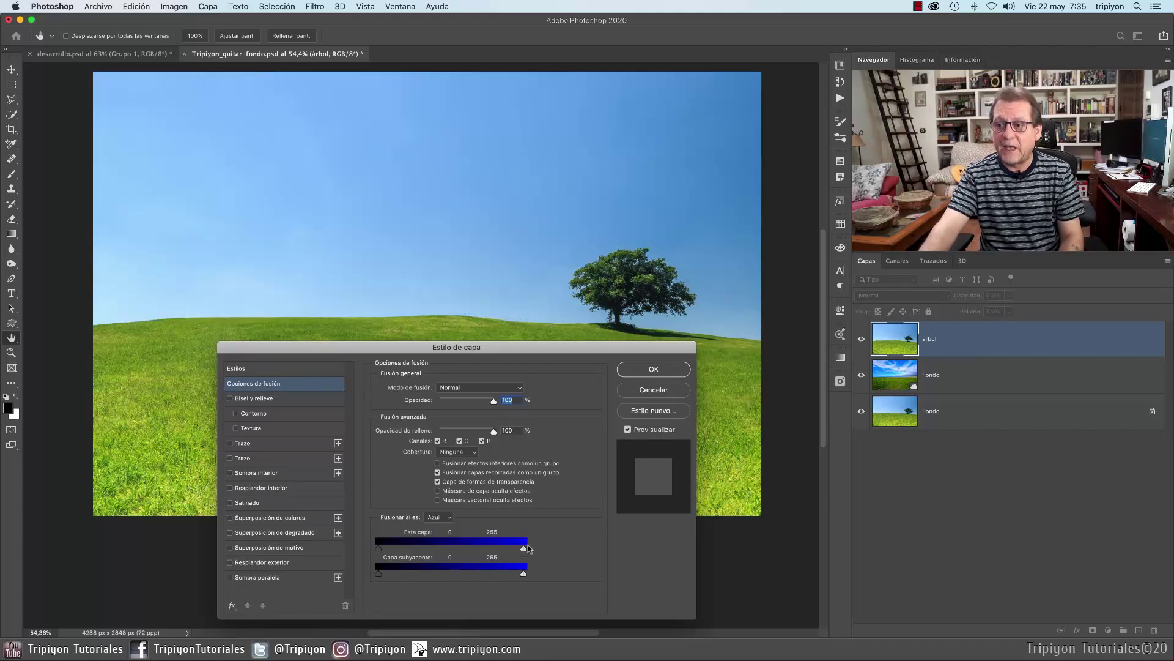
left_click_drag(523, 548, 522, 549)
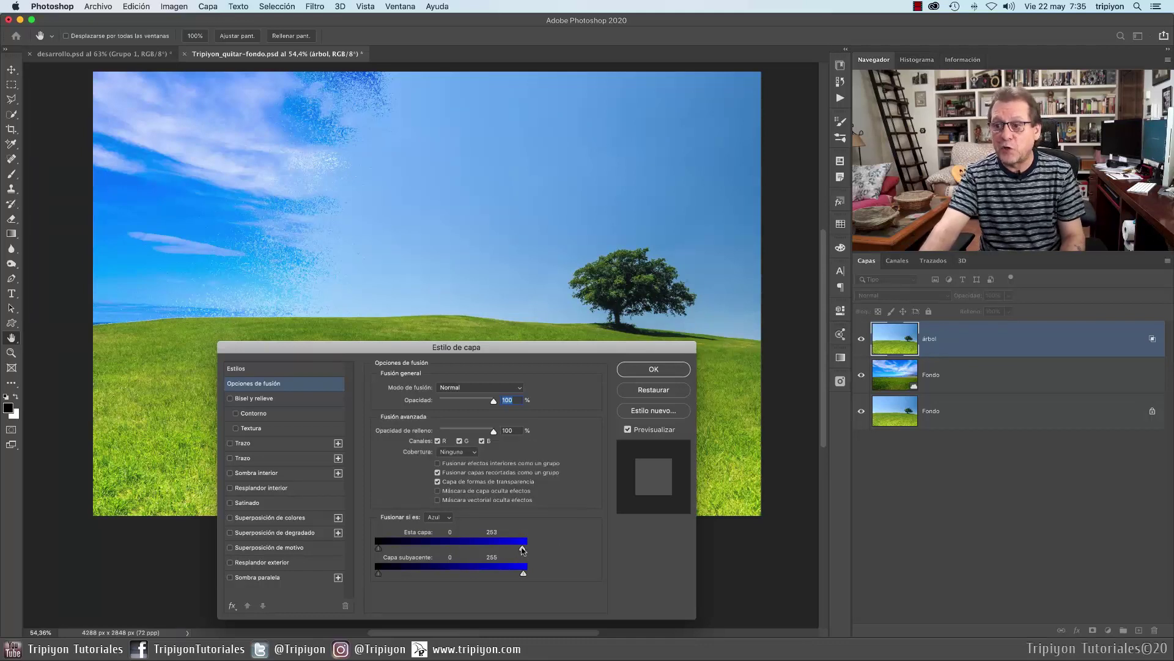
left_click_drag(522, 548, 439, 548)
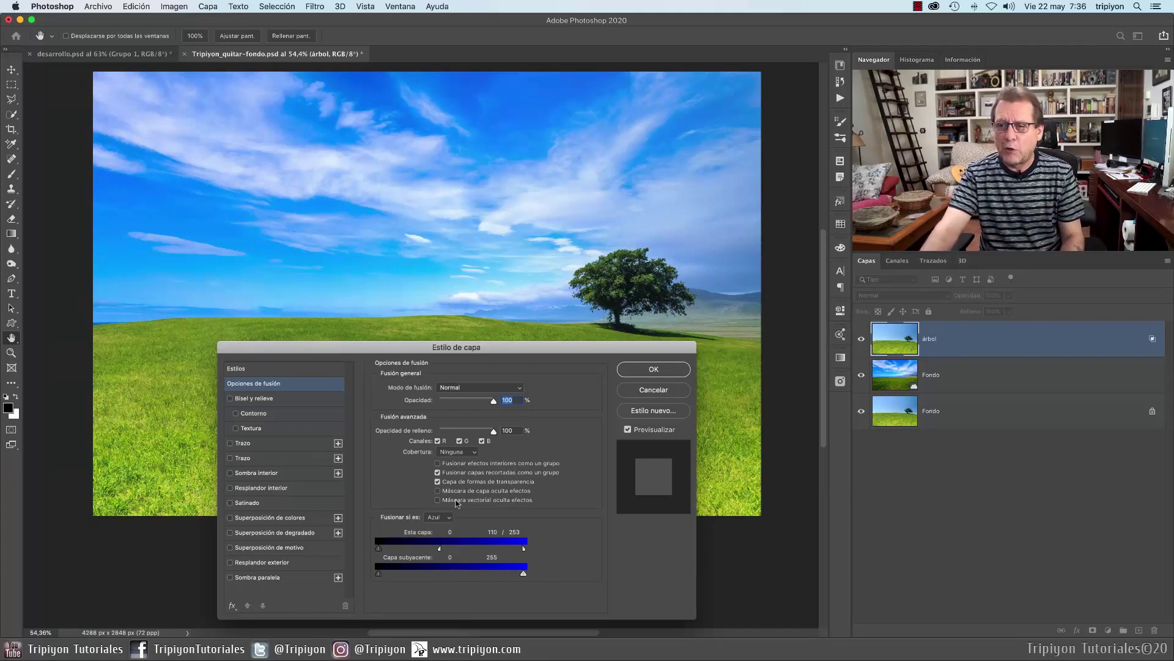
left_click_drag(474, 347, 826, 342)
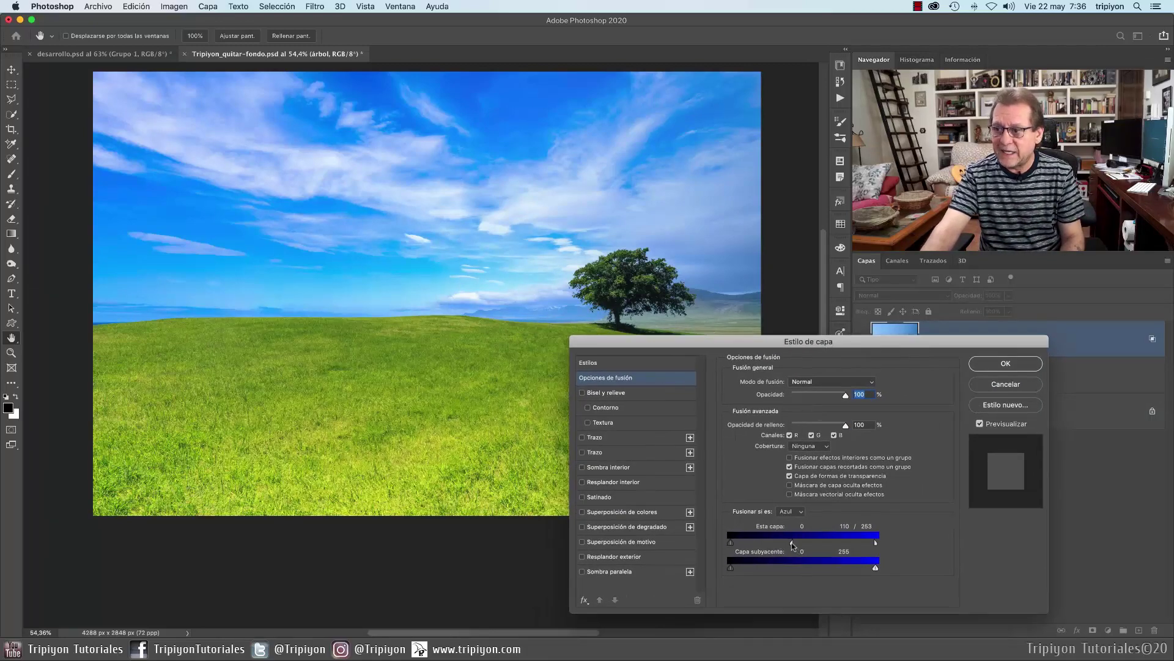
mouse_move(784, 544)
left_mouse_down()
mouse_move(737, 542)
mouse_move(755, 541)
left_mouse_up()
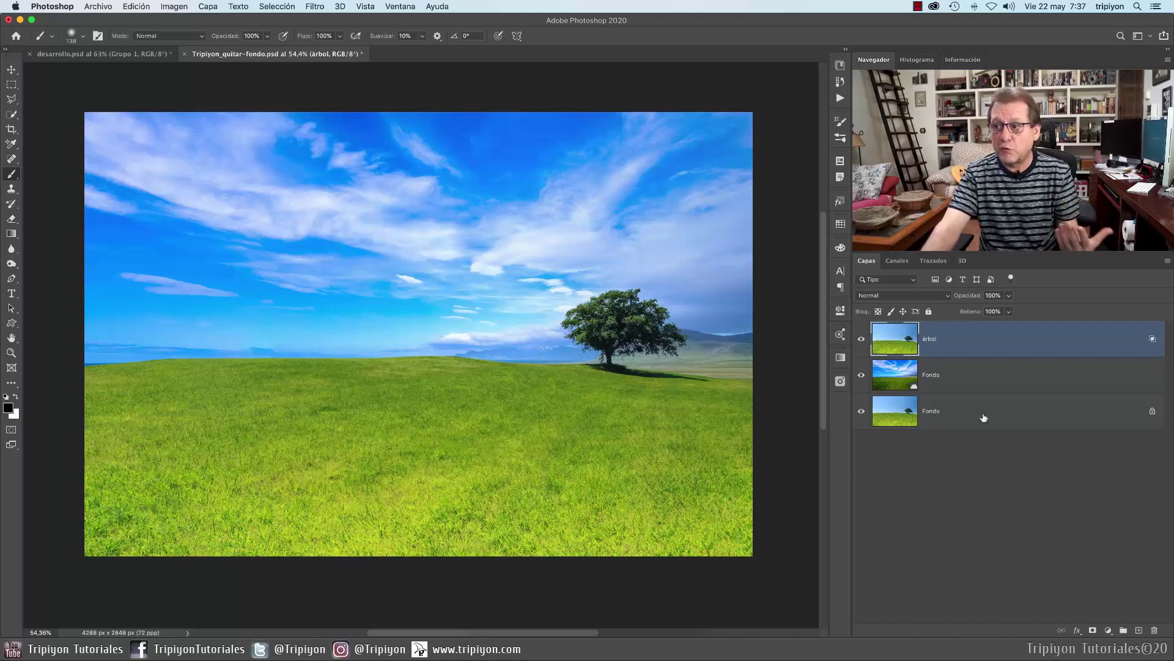
- Toggle the middle cloudy Fondo layer off and on for comparison, then select it
left_click(860, 375)
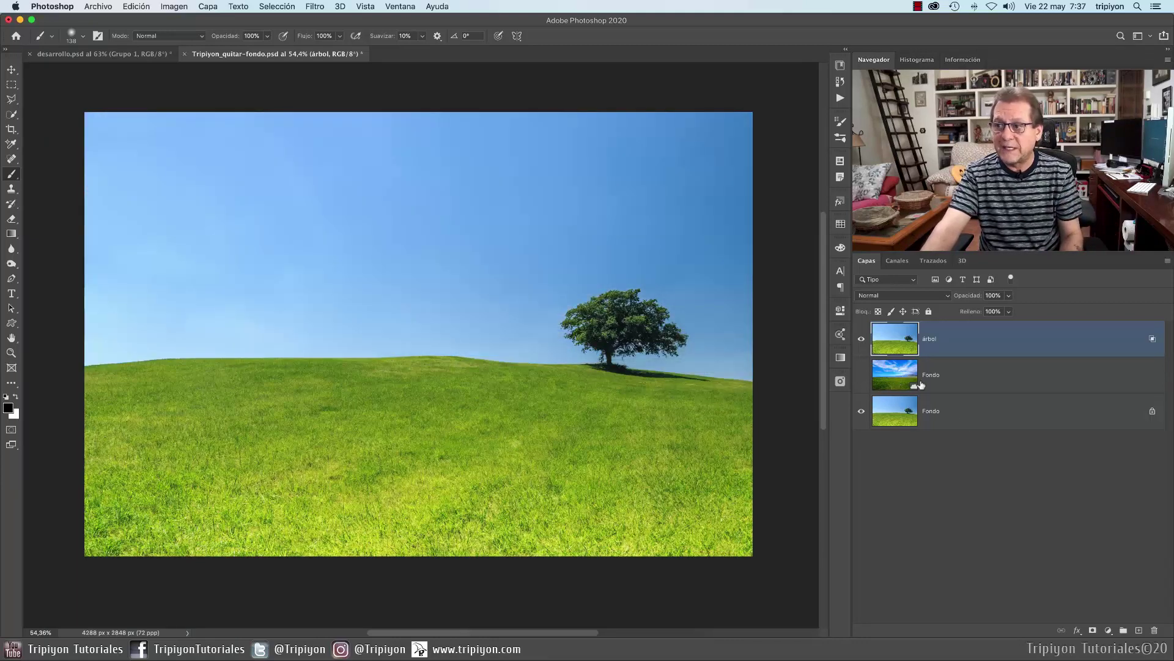
left_click(861, 377)
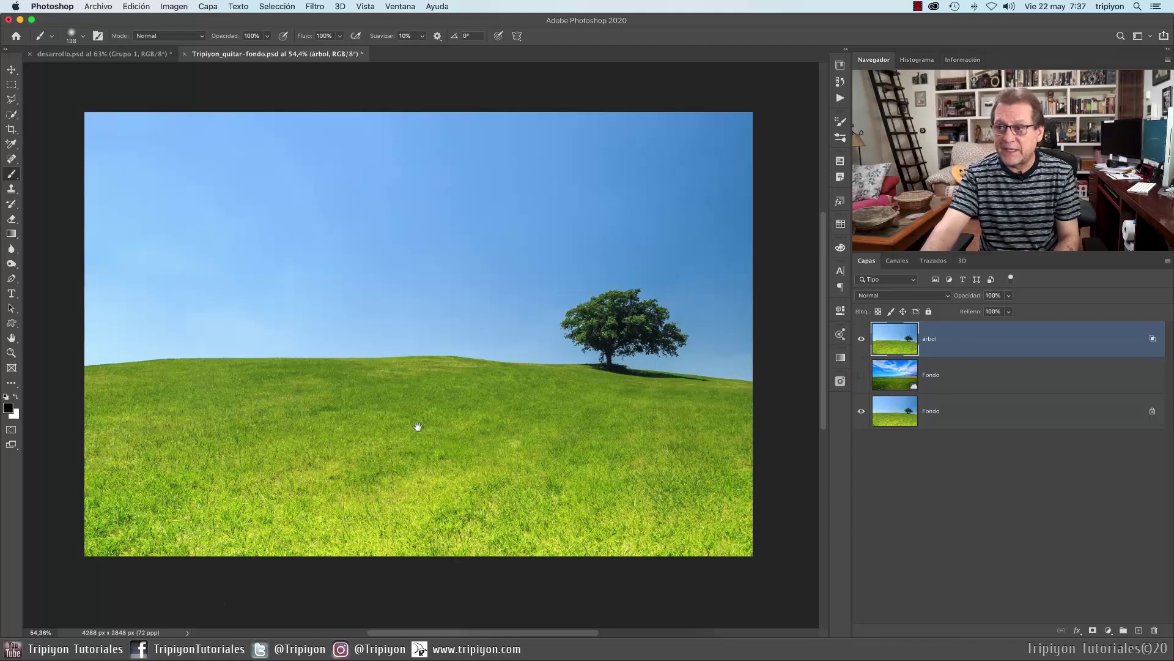
left_click(861, 376)
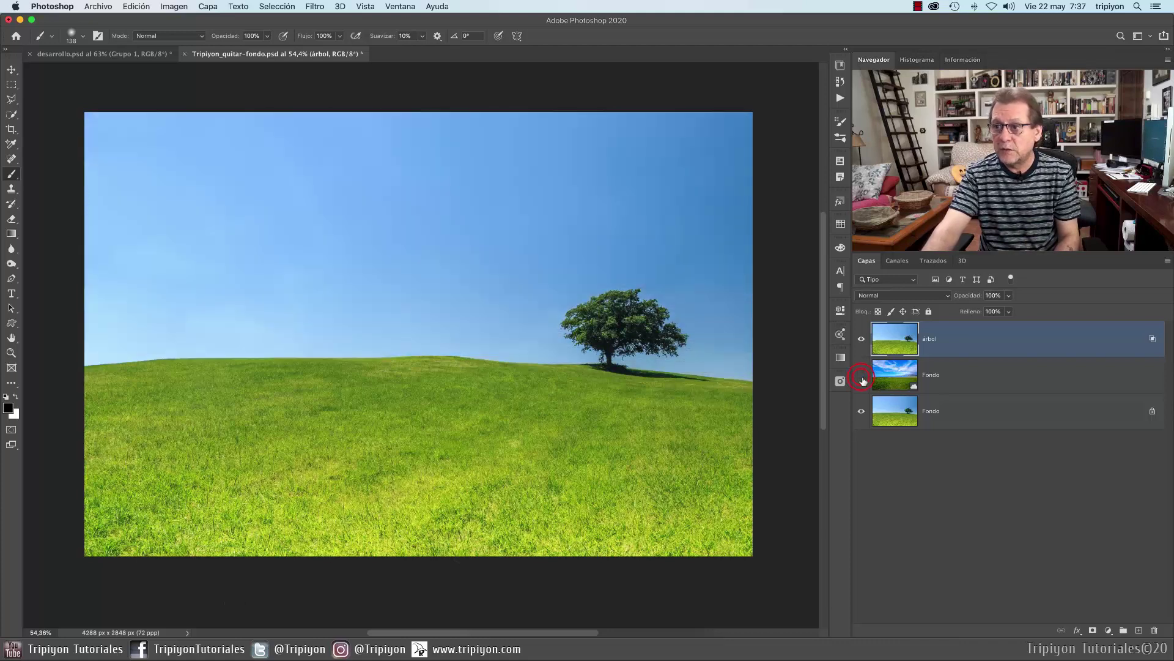
left_click(861, 377)
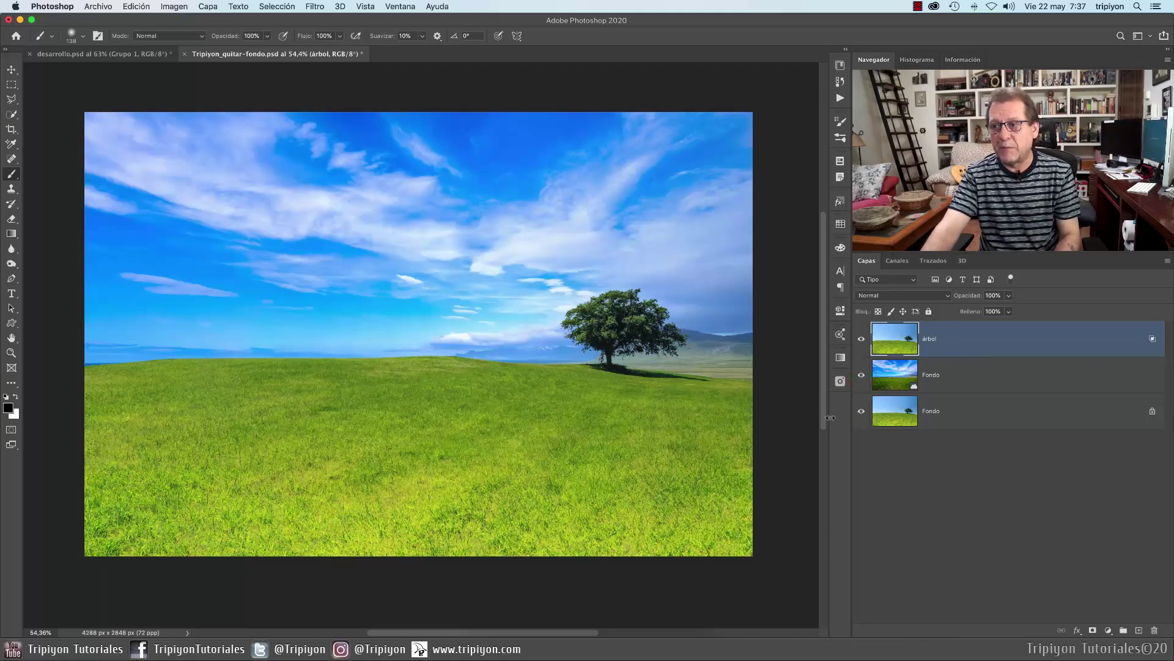
left_click(1028, 383)
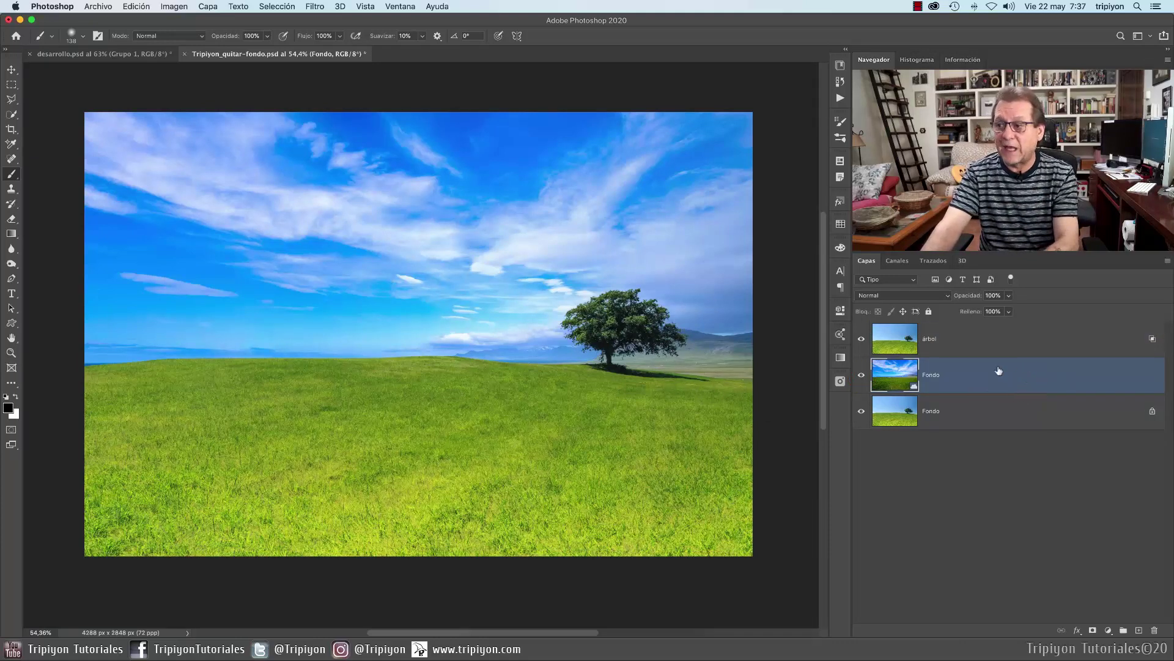
- Add a mask to the cloudy Fondo layer and paint black over its lower band with a ~489 px brush
left_click(1092, 630)
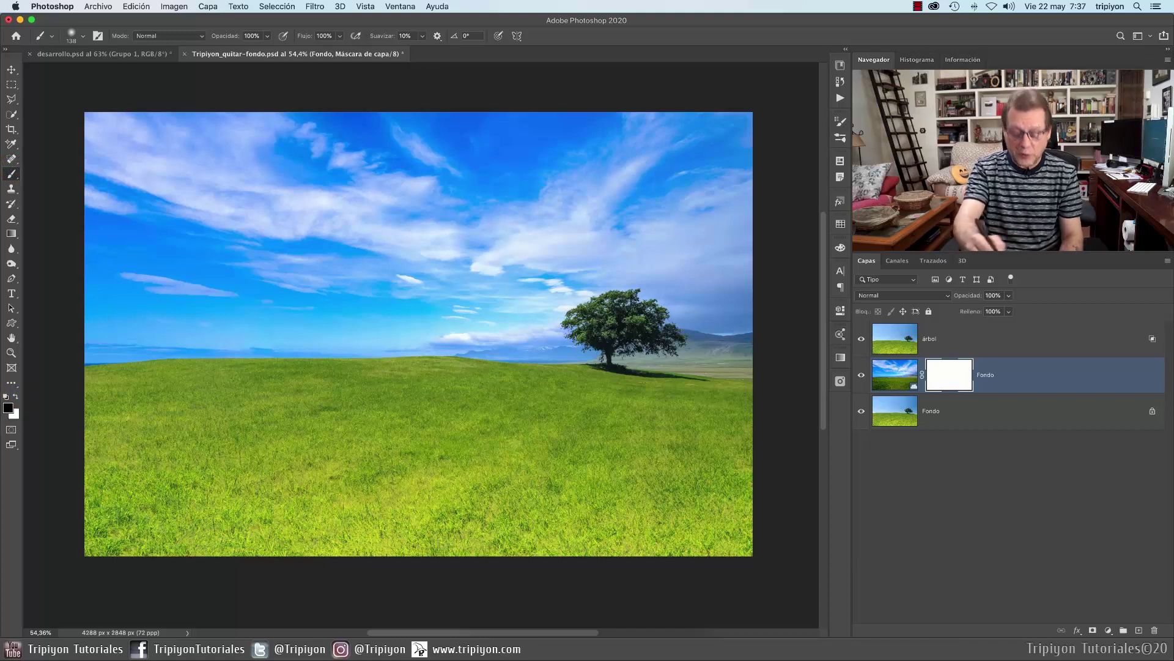
left_click_drag(452, 465, 490, 465)
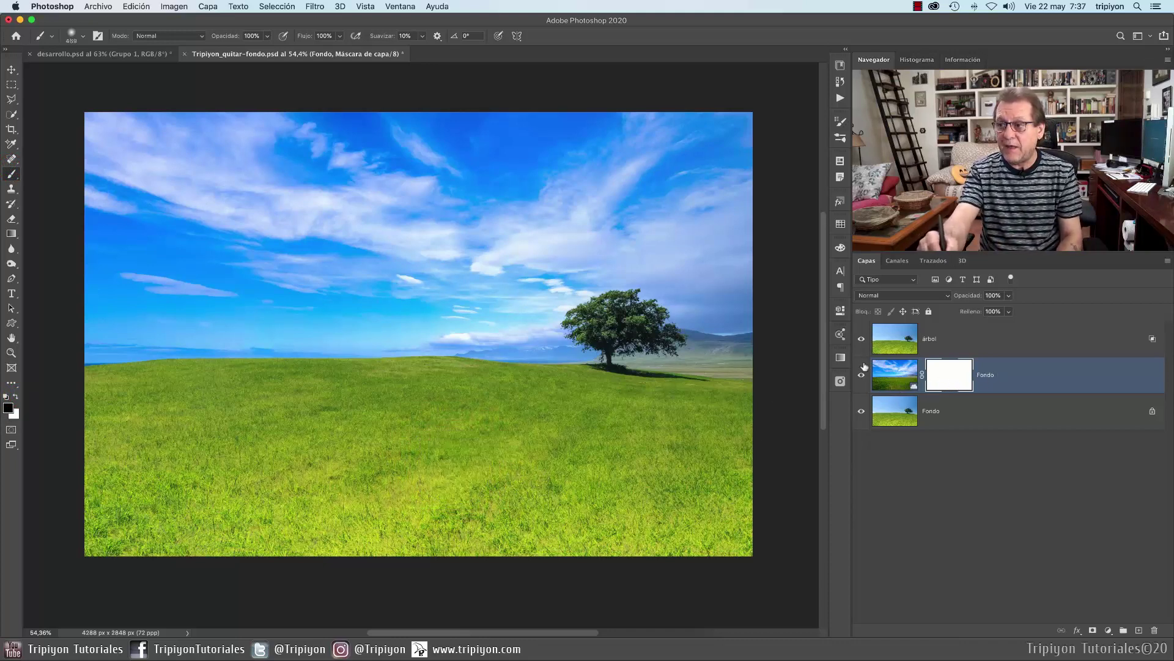
left_click(863, 339)
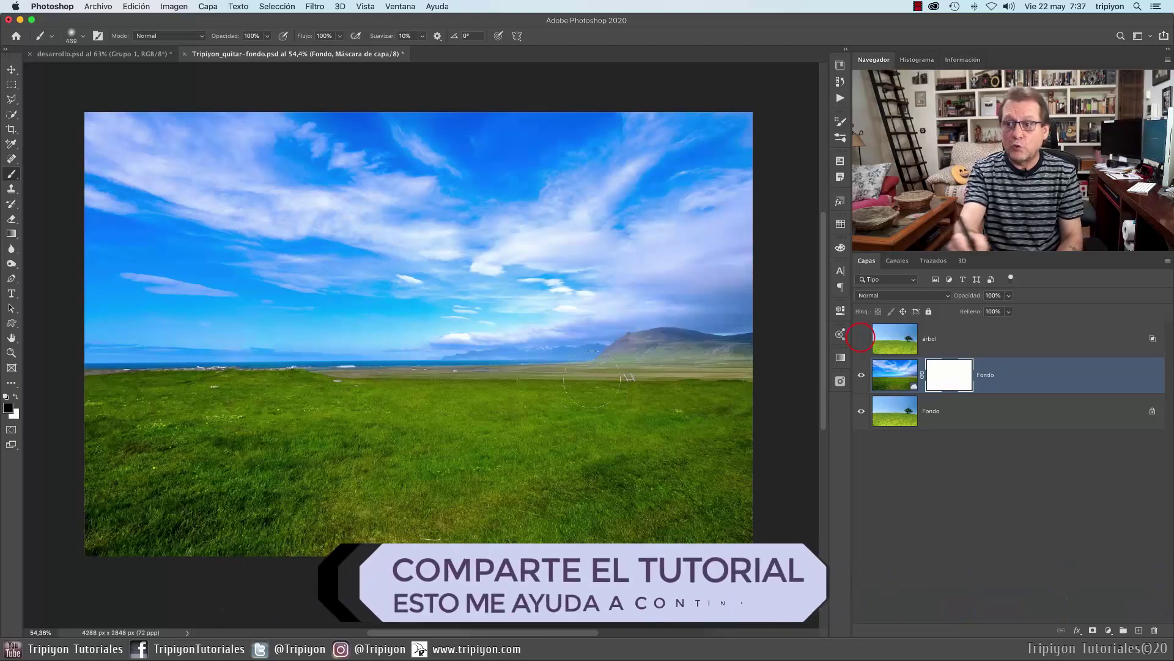
left_click(861, 339)
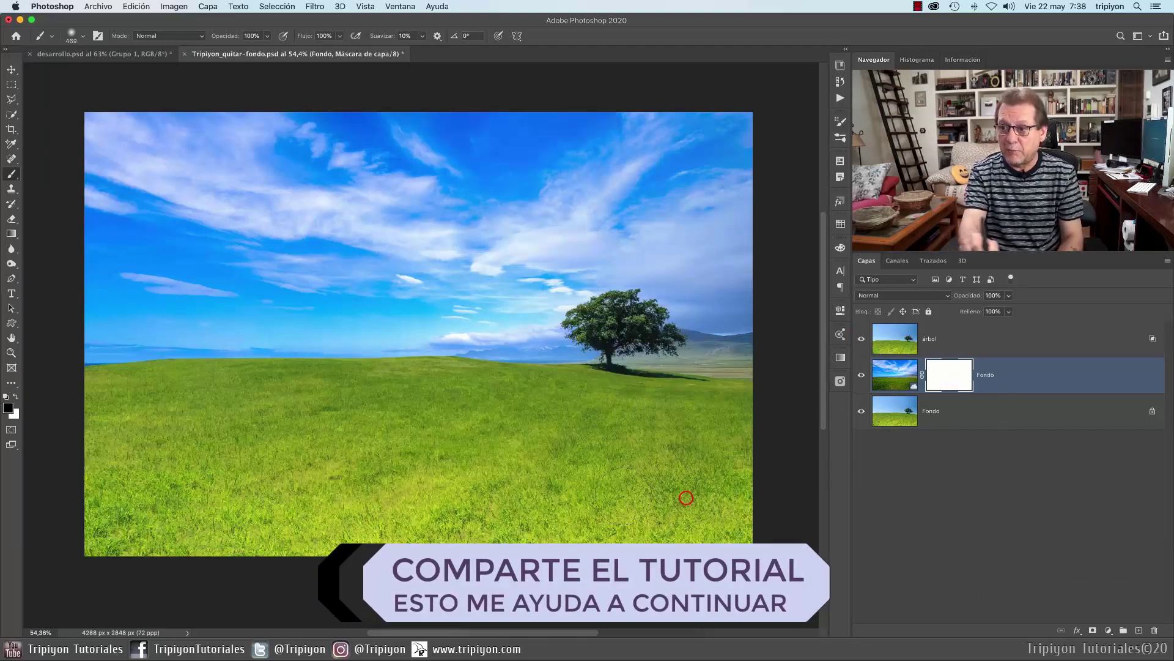
left_click_drag(562, 525, 683, 529)
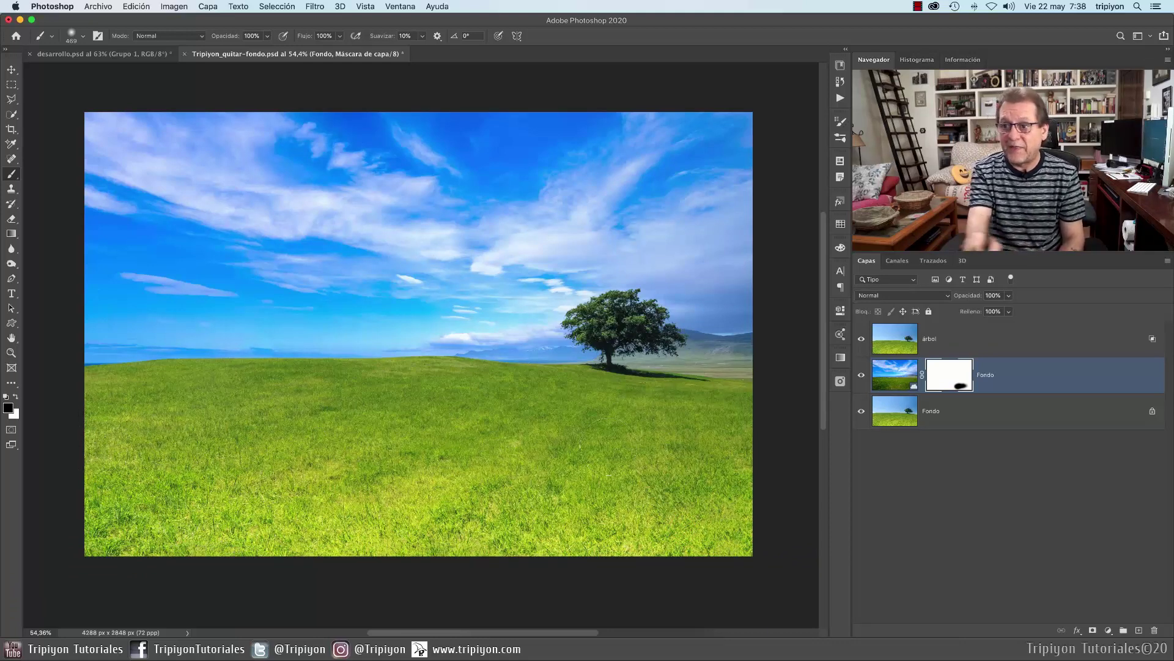
left_click_drag(636, 498, 324, 549)
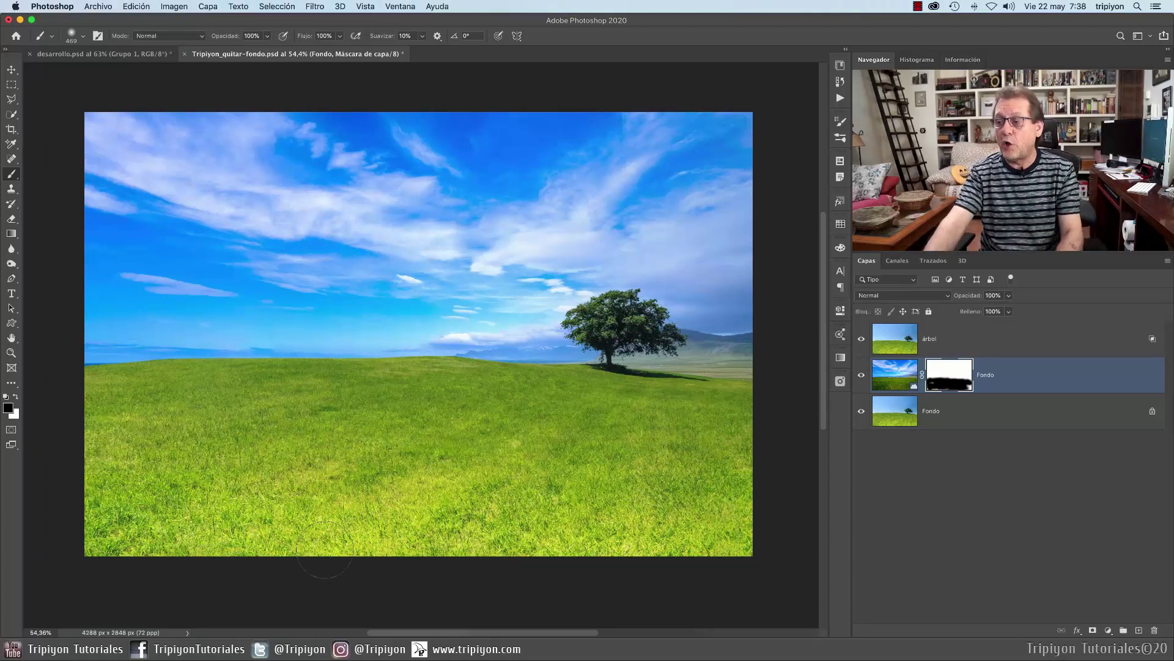
left_click(960, 409)
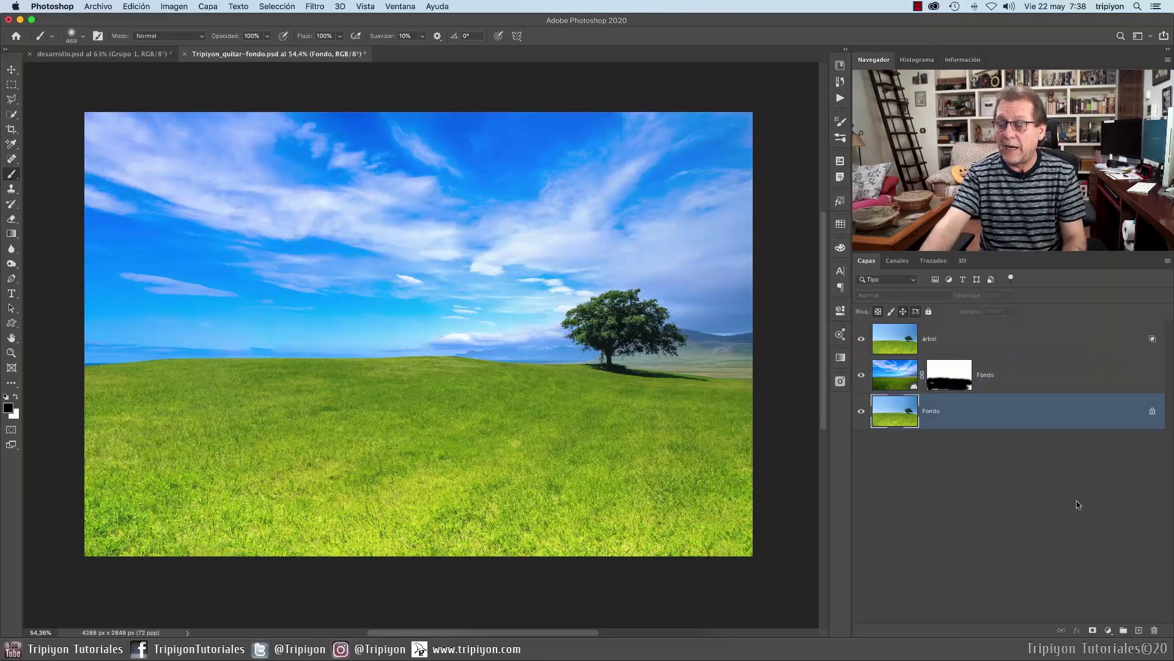
left_click(973, 340)
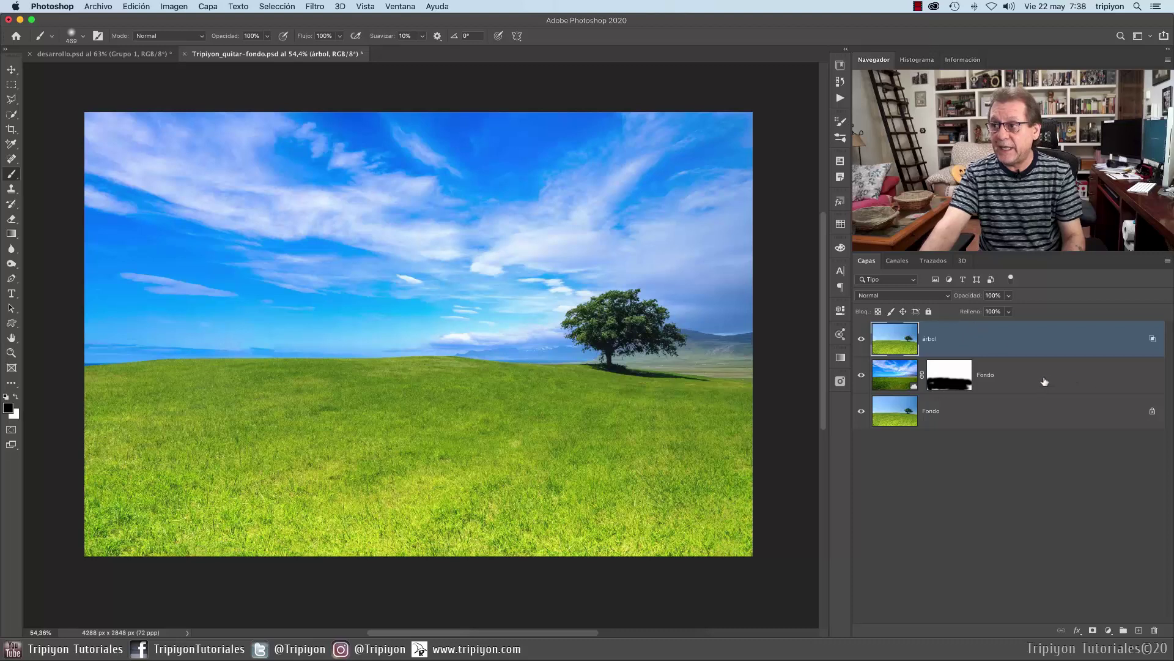
left_click(1073, 392)
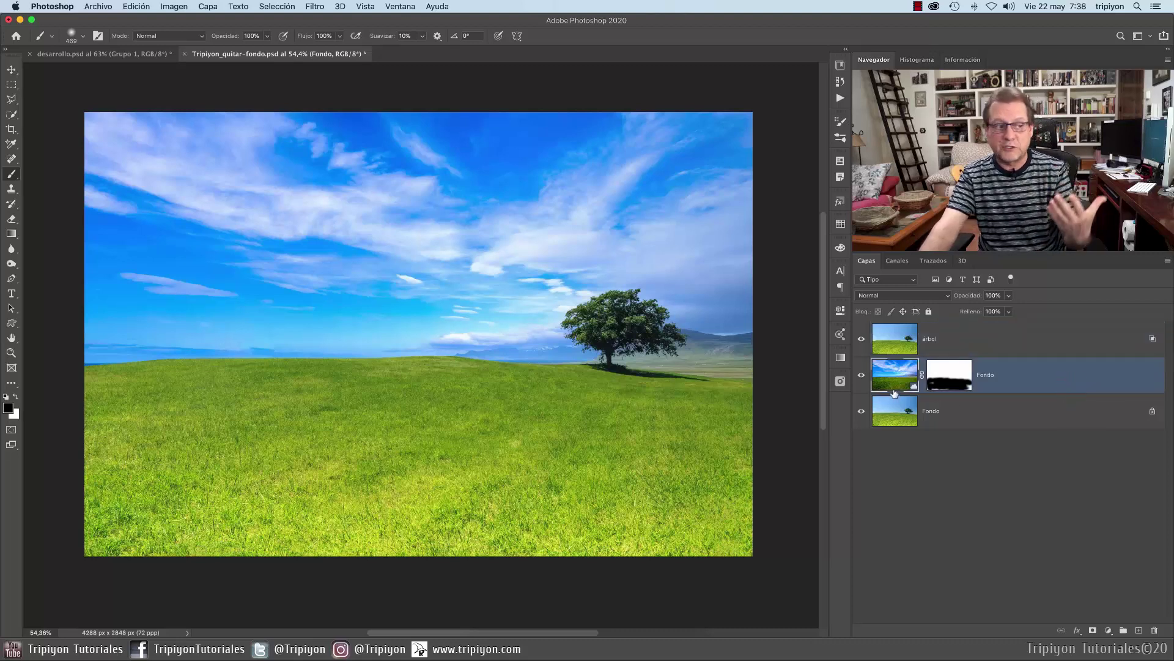
key("alt+bracketright")
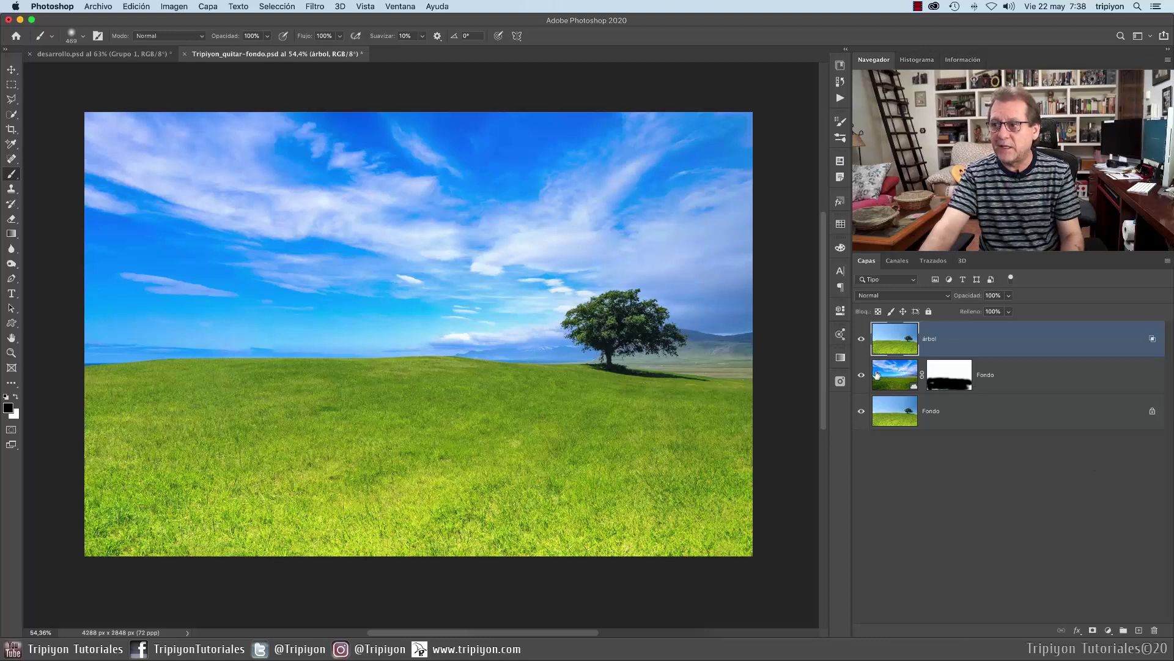
left_click(861, 338)
left_click(862, 338)
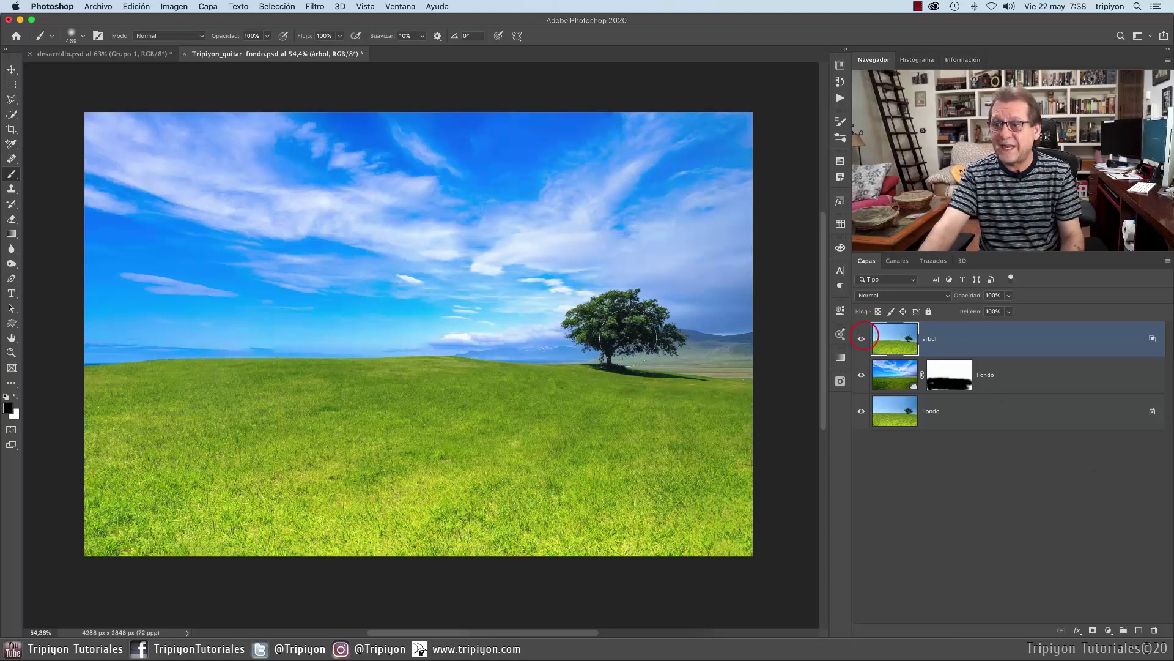
left_click_drag(862, 375, 862, 410)
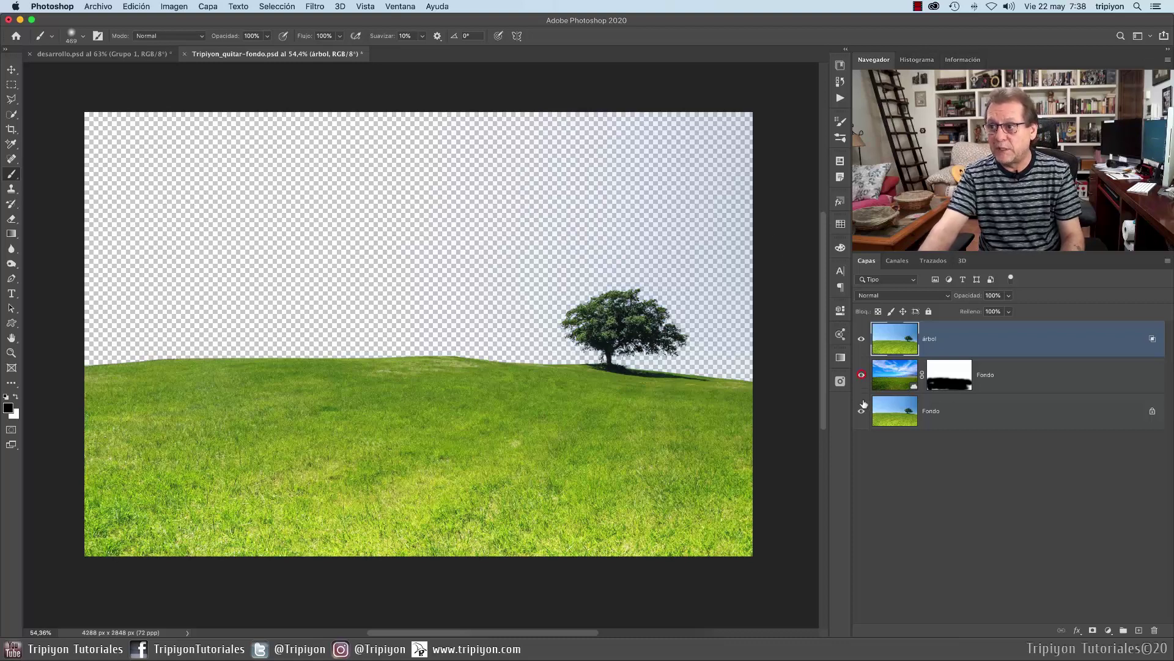
left_click_drag(862, 410, 861, 374)
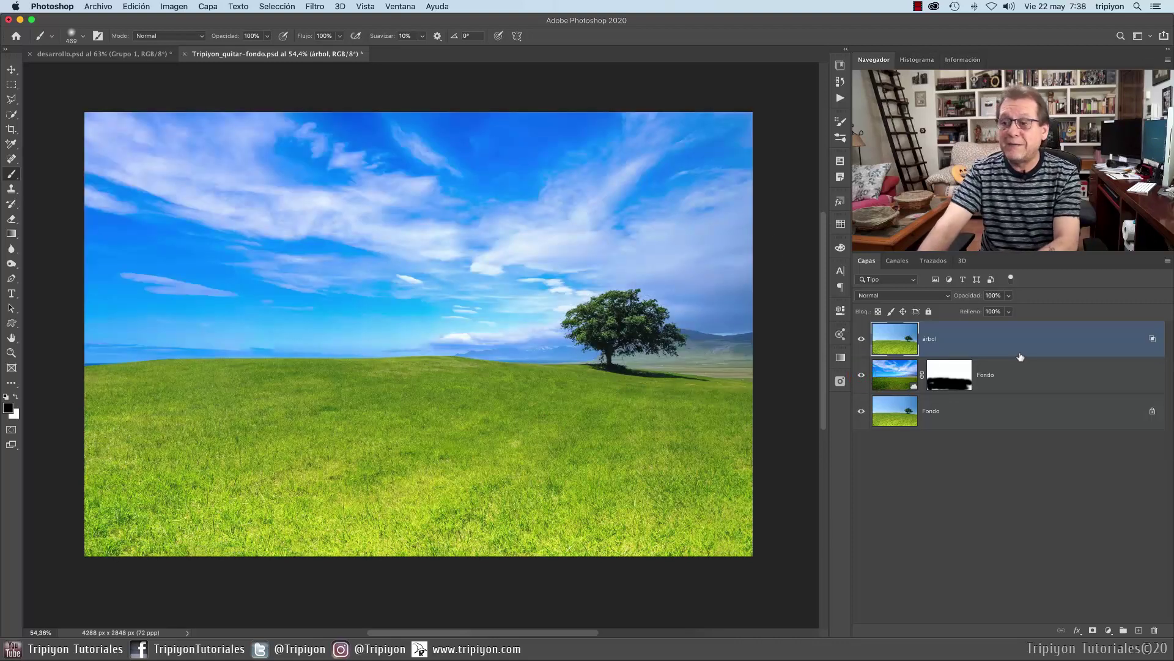
left_click(1039, 344)
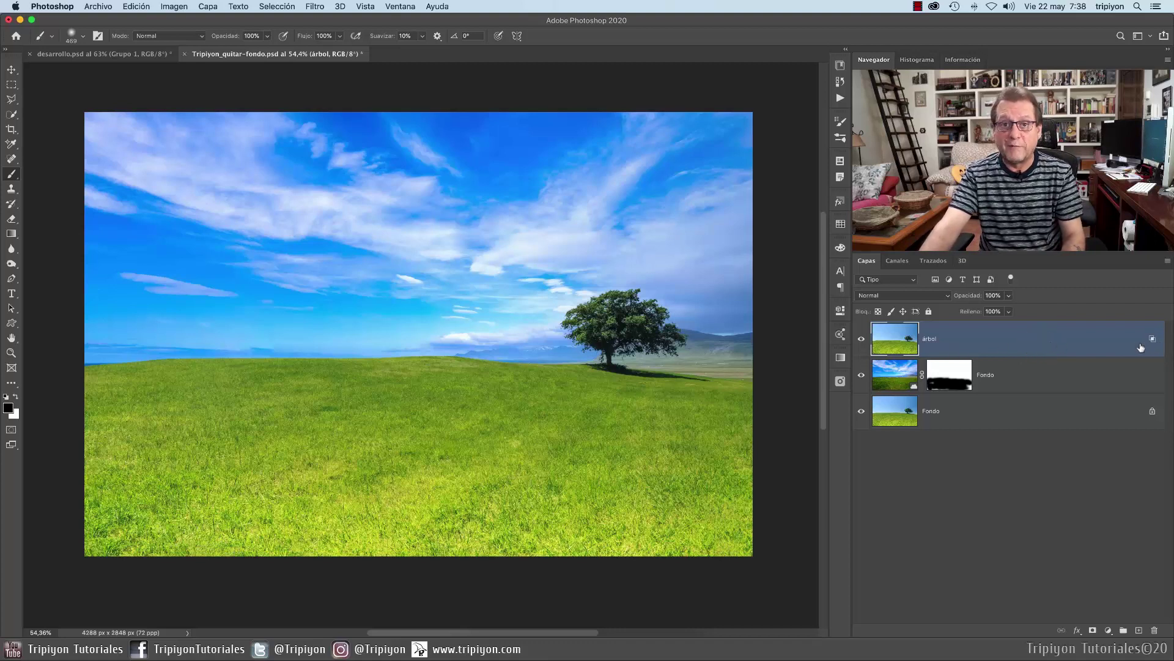
- Convert árbol to a smart object and load its tree-and-grass pixels as a selection
right_click(1007, 342)
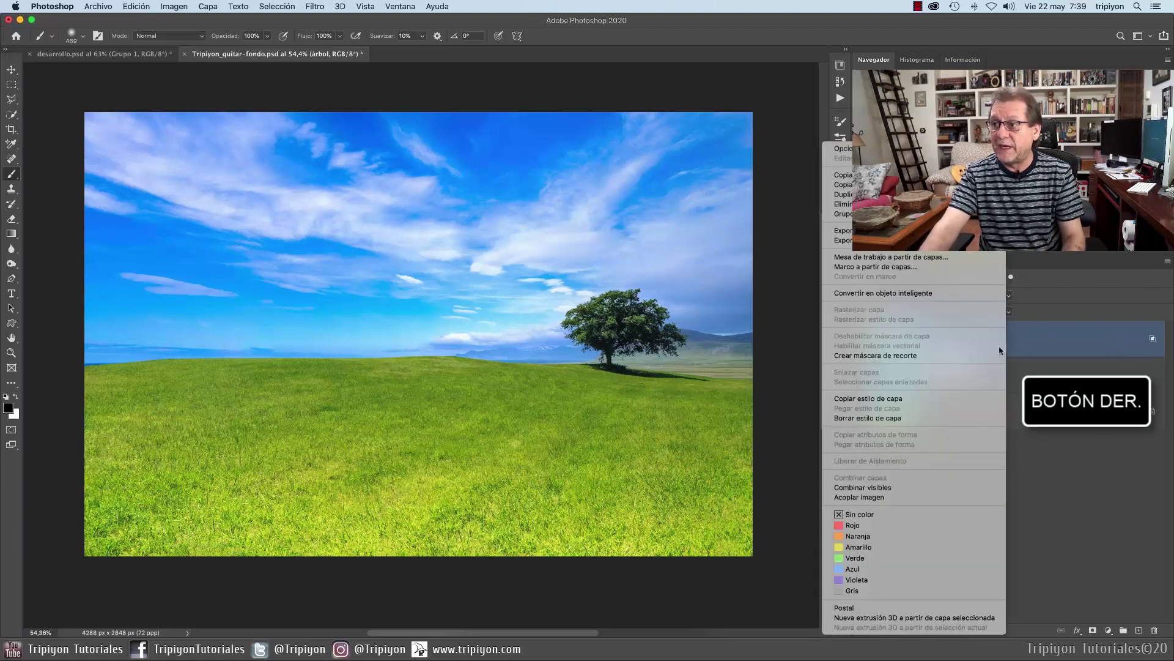
left_click(947, 294)
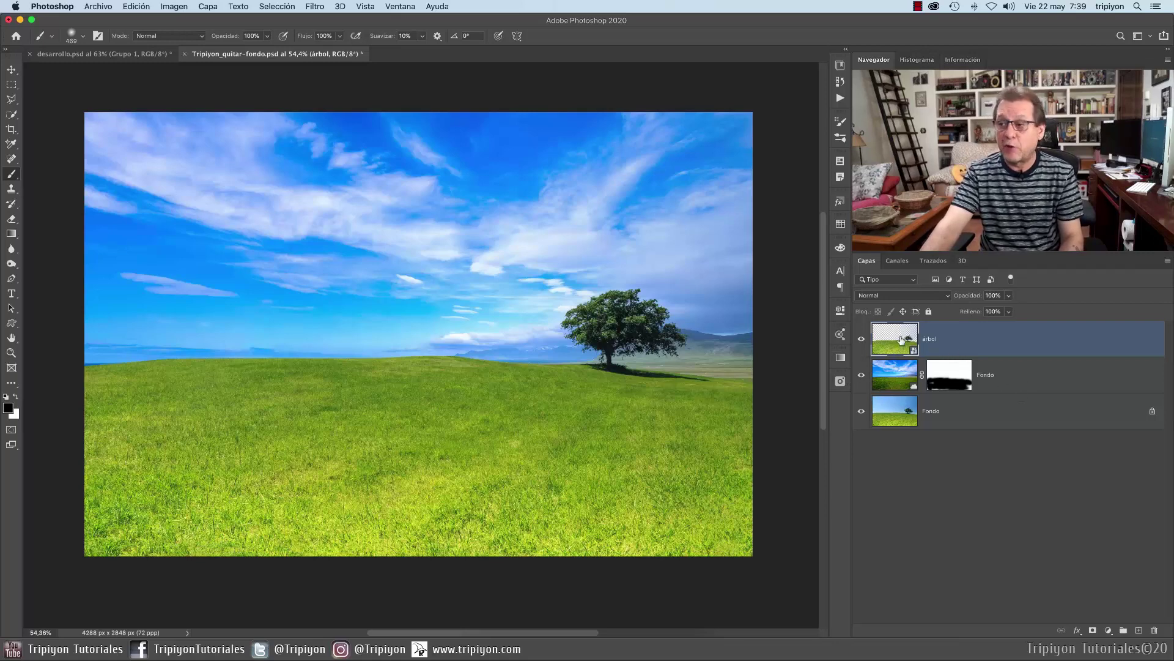
left_click(910, 347, "super")
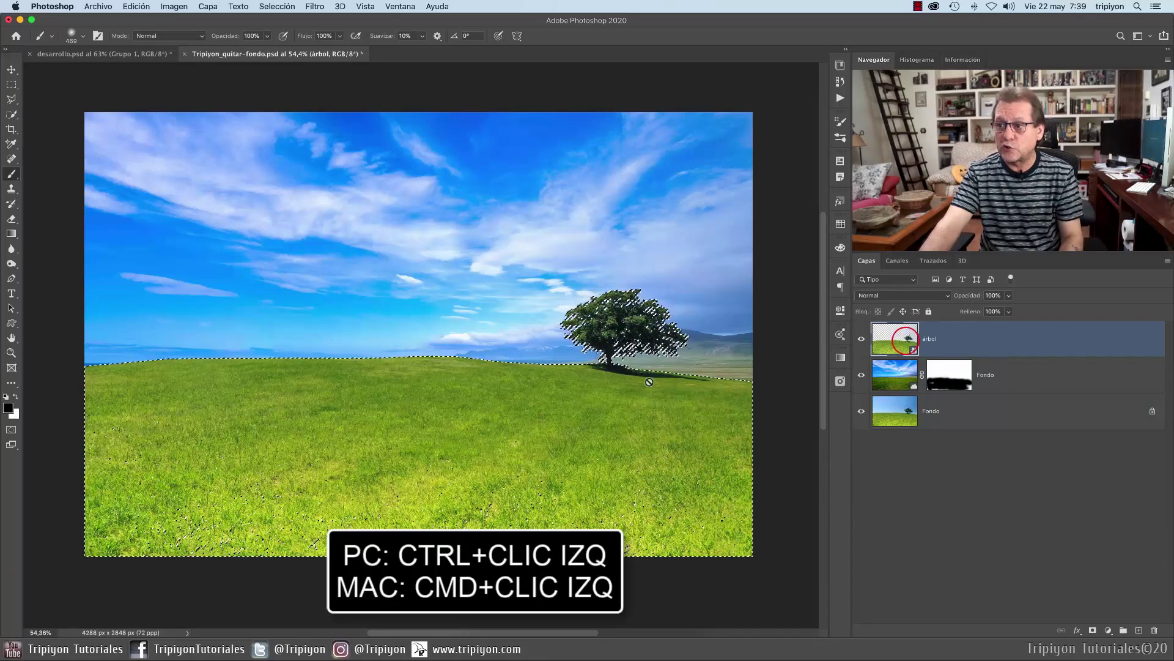